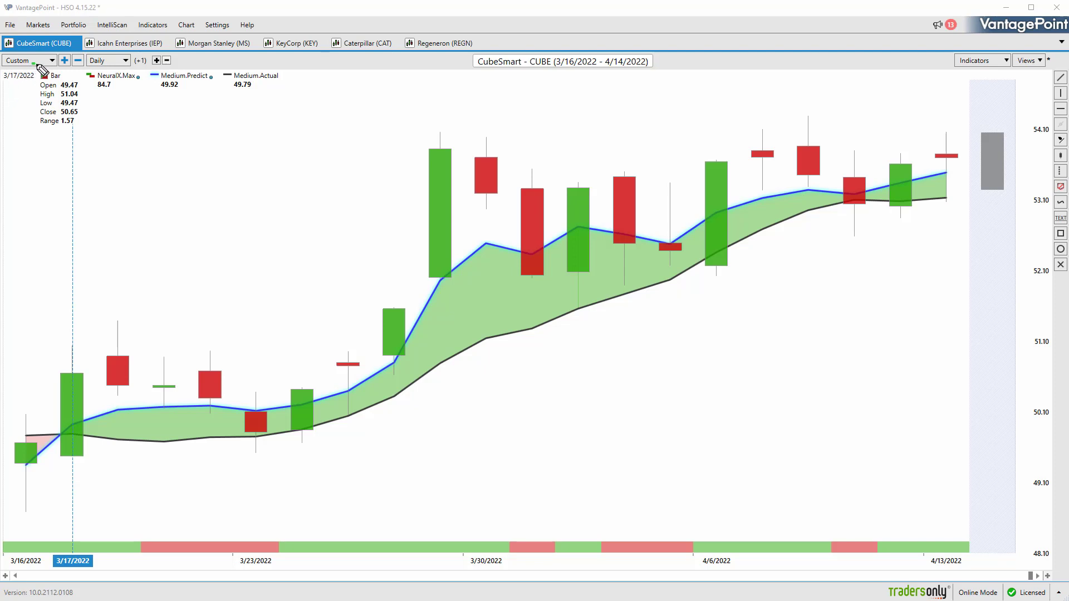
Draw green check marks beneath all six stock chart tabs, CubeSmart through Regeneron, and erase the ink
drag(33, 61, 53, 52)
mouse_move(114, 63)
mouse_down()
mouse_move(140, 53)
mouse_move(208, 63)
mouse_move(229, 53)
mouse_move(450, 53)
mouse_up()
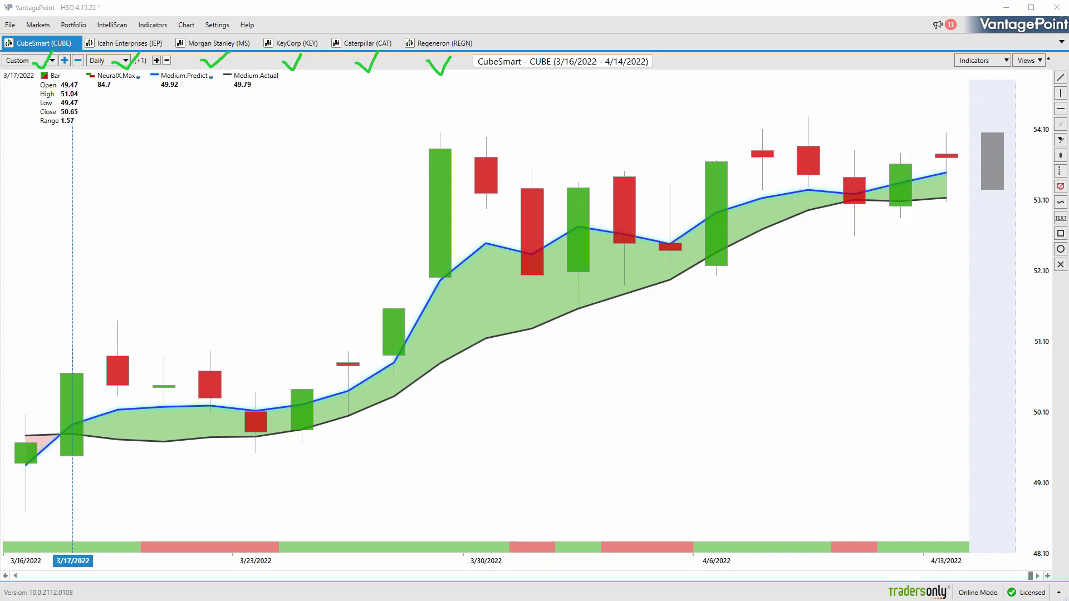
key(e)
Check-mark the CubeSmart tab, mark above and below the tall green candle before 3/30, and clear the ink
drag(37, 60, 58, 42)
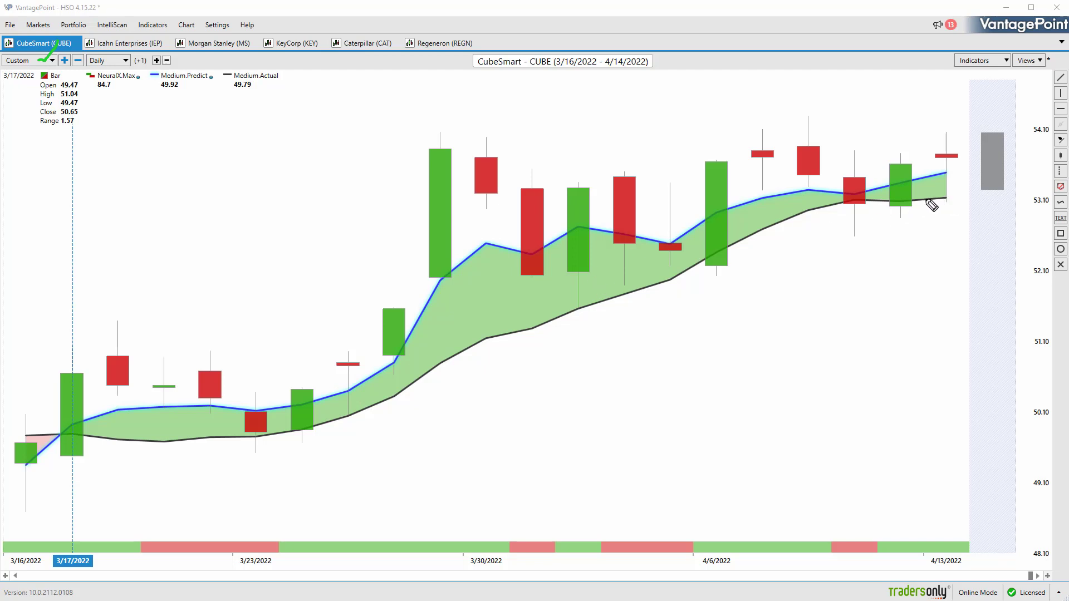
drag(424, 121, 445, 118)
drag(424, 296, 440, 301)
key(Escape)
Mark above and below the 3/17 line crossover and label Medium.Actual with an underlined "SMA"
drag(56, 412, 82, 407)
drag(69, 447, 85, 449)
mouse_move(243, 95)
mouse_down()
mouse_move(289, 114)
mouse_move(315, 111)
mouse_move(328, 134)
mouse_up()
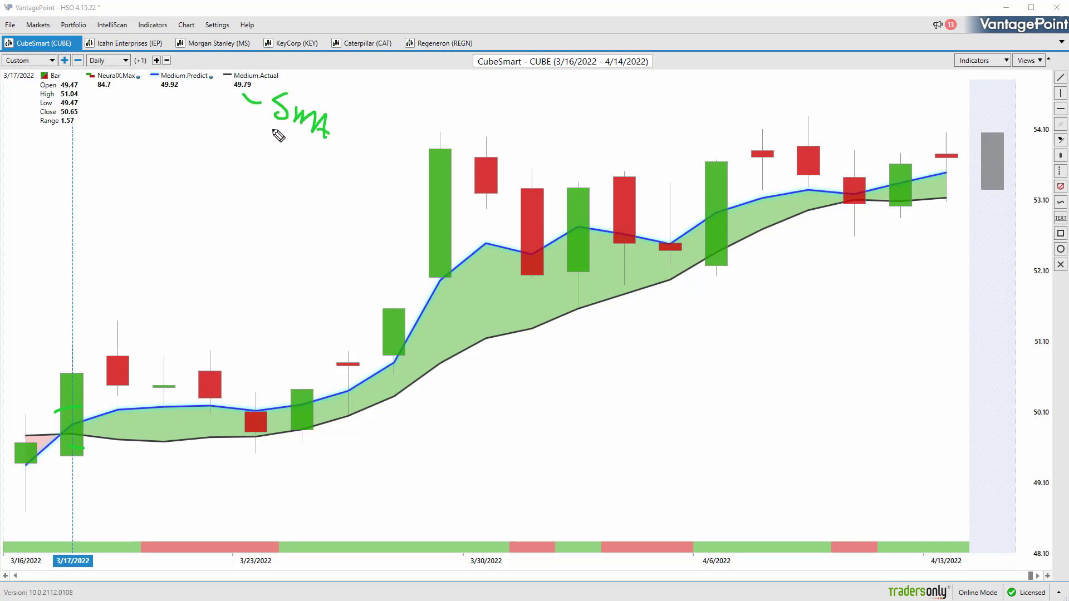
drag(260, 125, 335, 157)
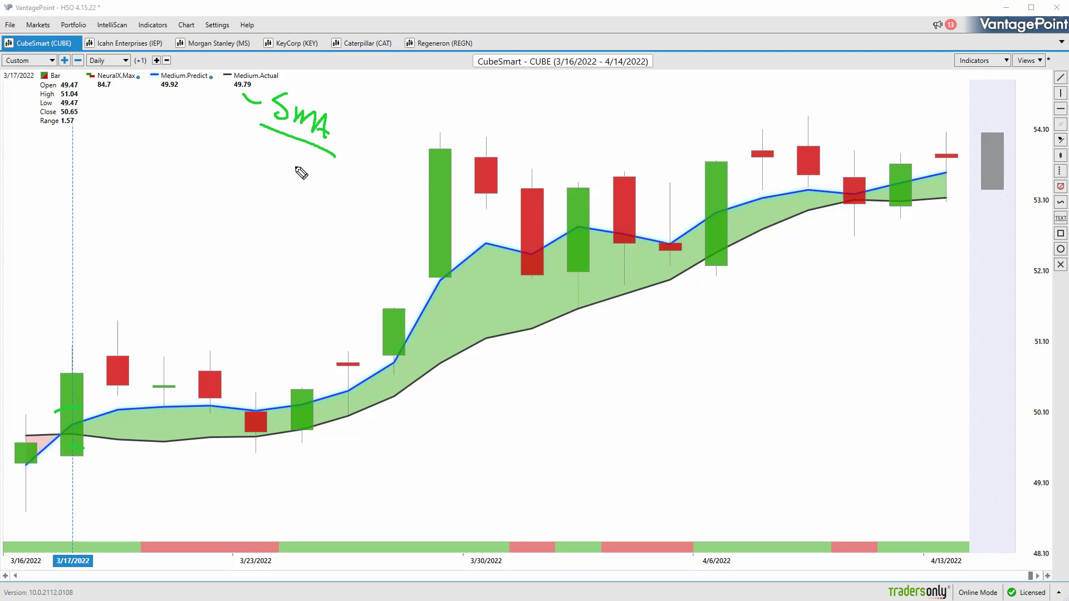
Draw an arrow pointing back in time and write "10+" over "10" beside it above the early candles
mouse_move(20, 210)
mouse_down()
mouse_move(83, 206)
mouse_move(52, 225)
mouse_up()
mouse_move(115, 190)
mouse_down()
mouse_move(113, 212)
mouse_move(127, 192)
mouse_move(155, 210)
mouse_up()
drag(146, 198, 165, 196)
mouse_move(98, 222)
mouse_down()
mouse_move(170, 211)
mouse_move(121, 251)
mouse_move(143, 228)
mouse_move(135, 233)
mouse_up()
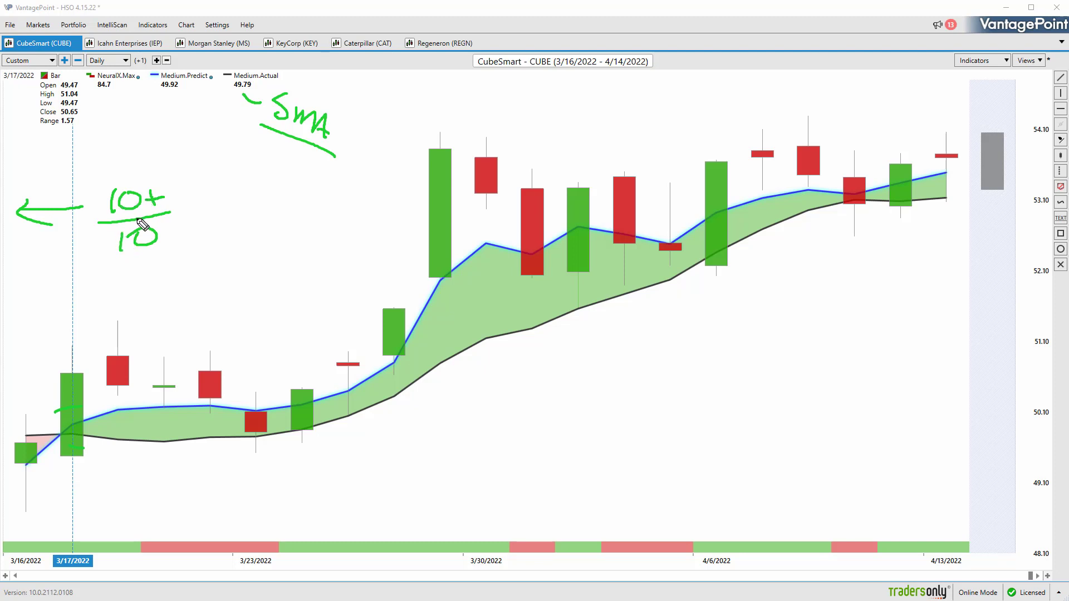
Trace the black Medium.Actual line forward from 3/17 with an arrow, erase all ink, and retrace the line's start
mouse_move(91, 435)
mouse_down()
mouse_move(253, 437)
mouse_move(348, 417)
mouse_move(367, 401)
mouse_move(373, 428)
mouse_up()
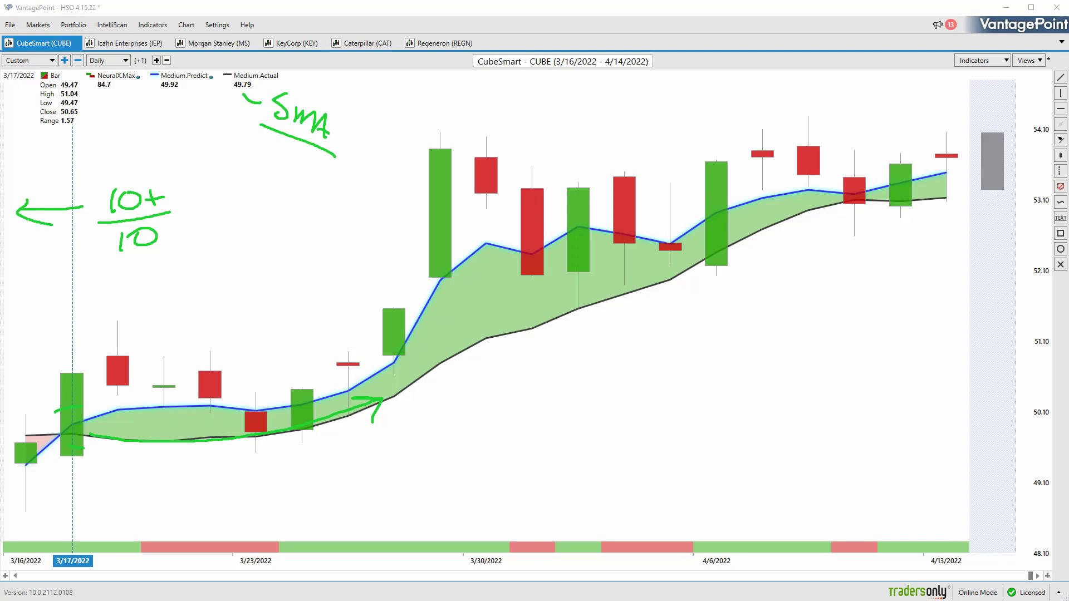
key(e)
drag(70, 434, 138, 443)
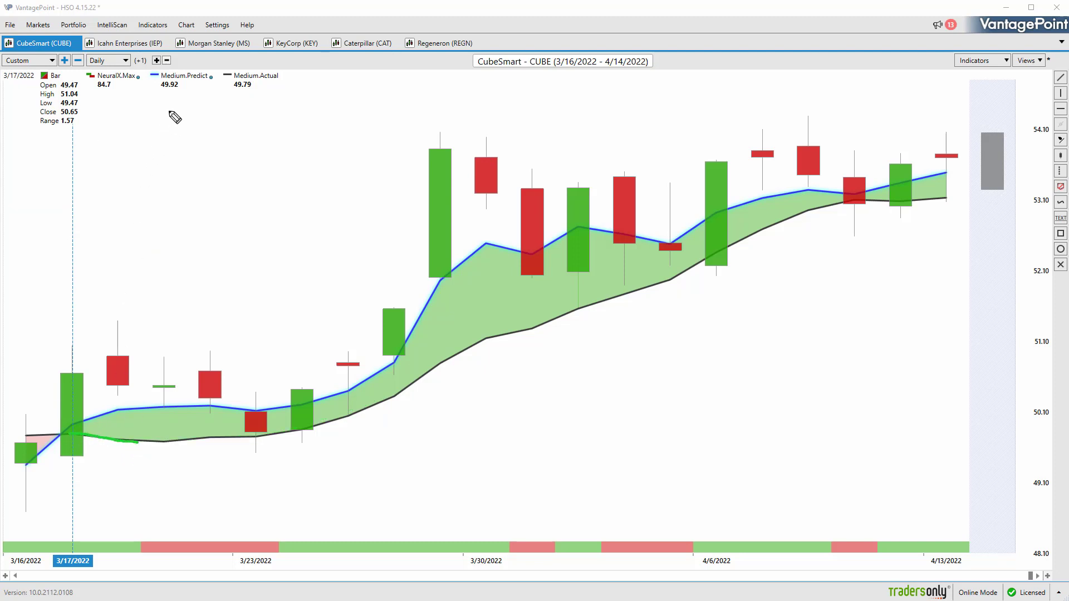
Point an arrow at the Medium.Predict legend entry and label it with an underlined "PMA"
mouse_move(173, 98)
mouse_down()
mouse_move(164, 111)
mouse_move(179, 113)
mouse_move(190, 144)
mouse_move(200, 136)
mouse_move(195, 150)
mouse_up()
mouse_move(213, 154)
mouse_down()
mouse_move(232, 172)
mouse_move(245, 156)
mouse_move(253, 172)
mouse_up()
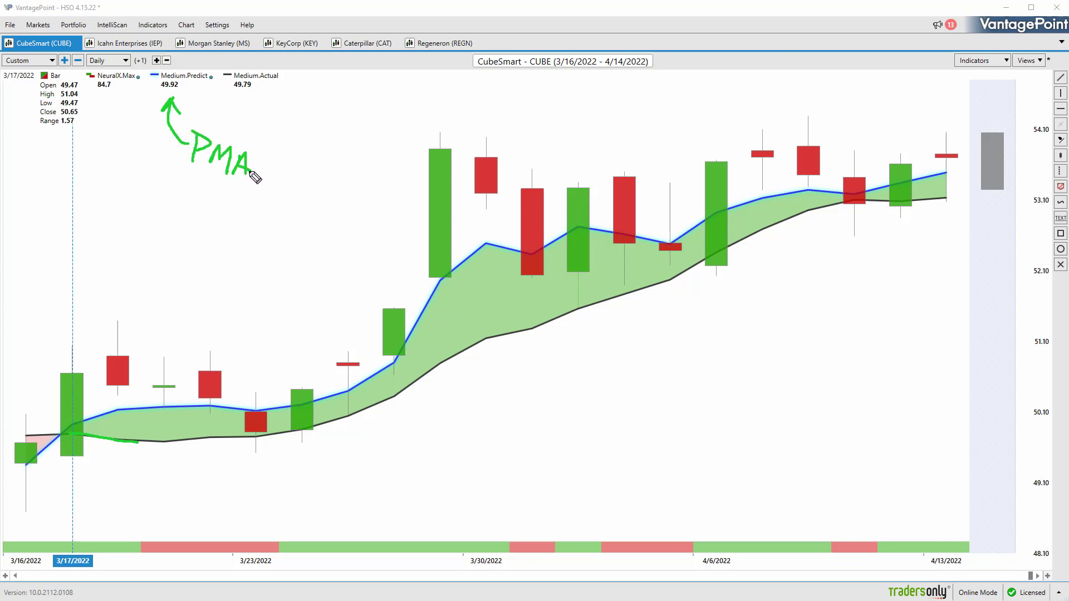
drag(159, 165, 259, 197)
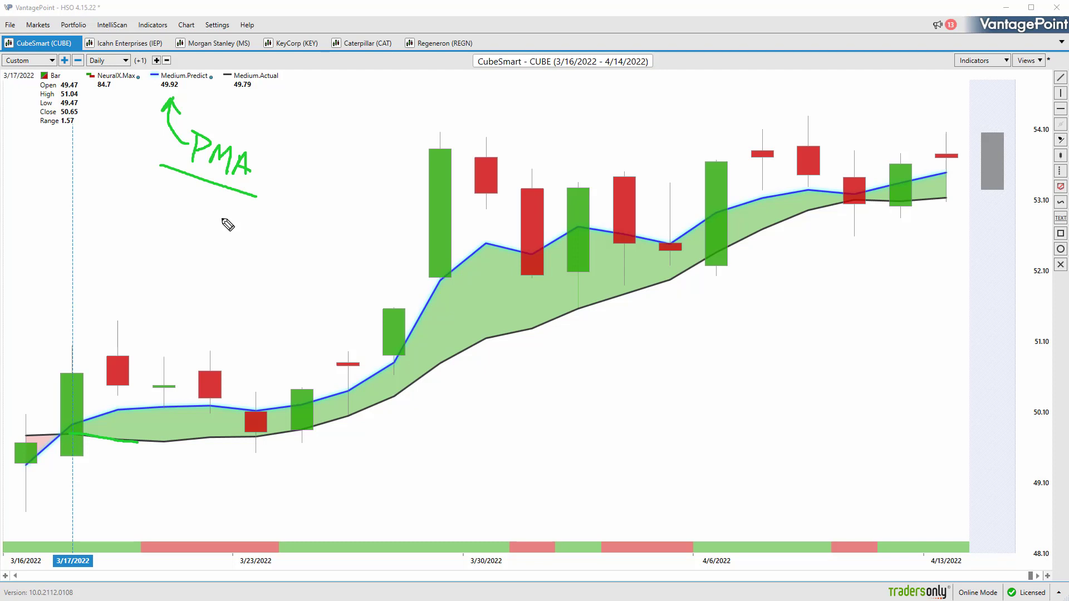
Star the chart title, draw branches below and an arrow after it, and write "ES", "$" and "%" underneath
drag(454, 57, 453, 66)
mouse_move(450, 61)
mouse_down()
mouse_move(468, 61)
mouse_move(459, 70)
mouse_move(483, 85)
mouse_move(536, 90)
mouse_up()
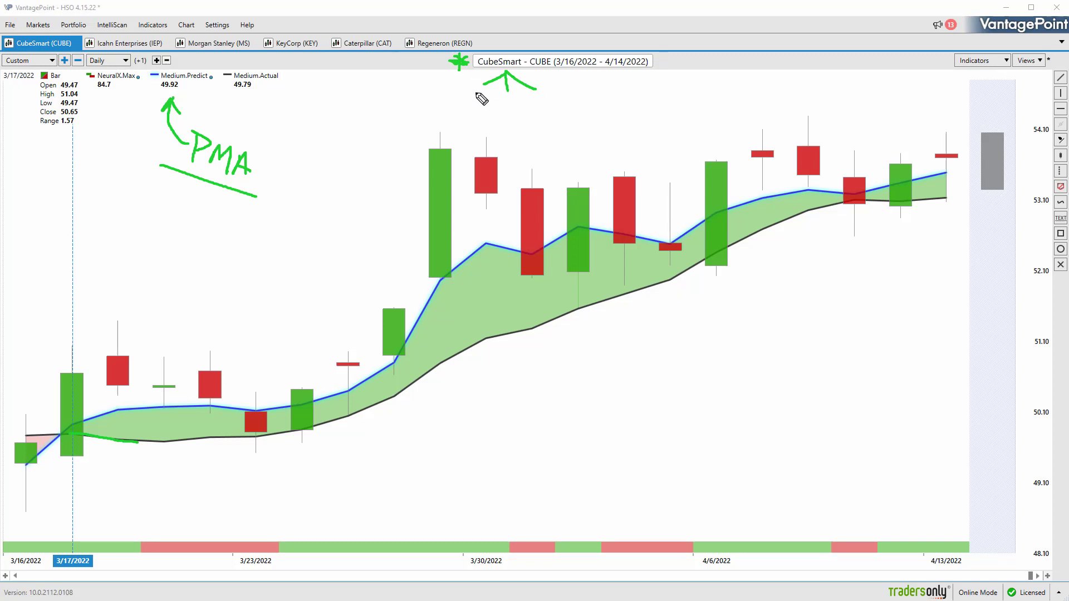
drag(666, 65, 692, 63)
drag(681, 55, 687, 71)
mouse_move(460, 95)
mouse_down()
mouse_move(449, 104)
mouse_move(472, 121)
mouse_move(458, 135)
mouse_up()
mouse_move(463, 116)
mouse_down()
mouse_move(469, 138)
mouse_move(494, 107)
mouse_move(488, 129)
mouse_up()
drag(497, 119, 502, 124)
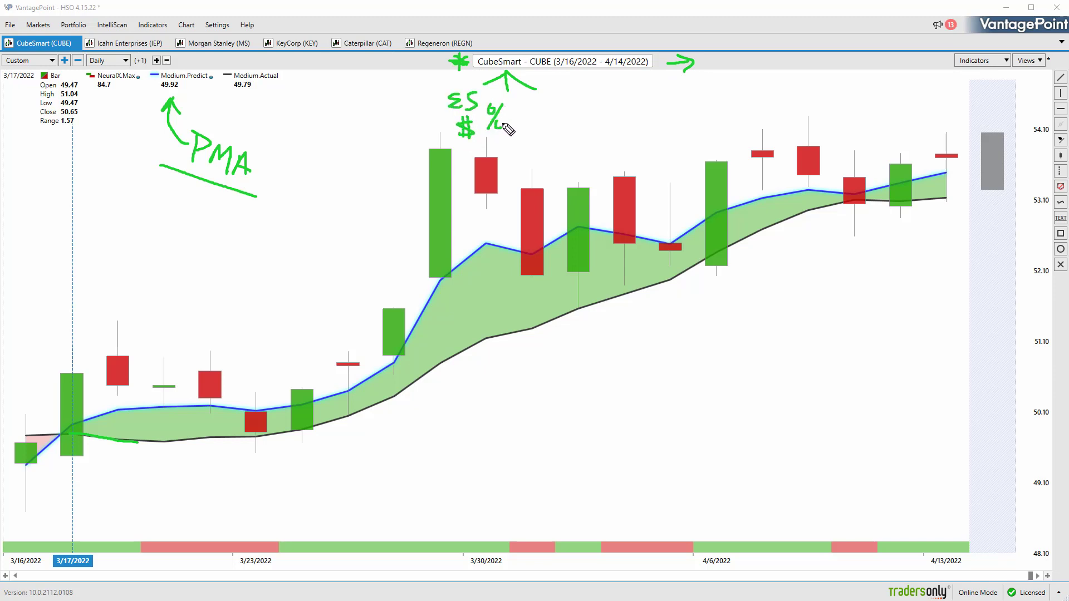
Write "ETF" and "ST" under the title's other branch and enclose all the branch notes in large parentheses
mouse_move(543, 95)
mouse_down()
mouse_move(532, 110)
mouse_move(562, 92)
mouse_up()
mouse_move(556, 95)
mouse_down()
mouse_move(557, 107)
mouse_move(574, 89)
mouse_up()
mouse_move(563, 100)
mouse_down()
mouse_move(533, 135)
mouse_move(564, 119)
mouse_up()
drag(555, 121, 552, 135)
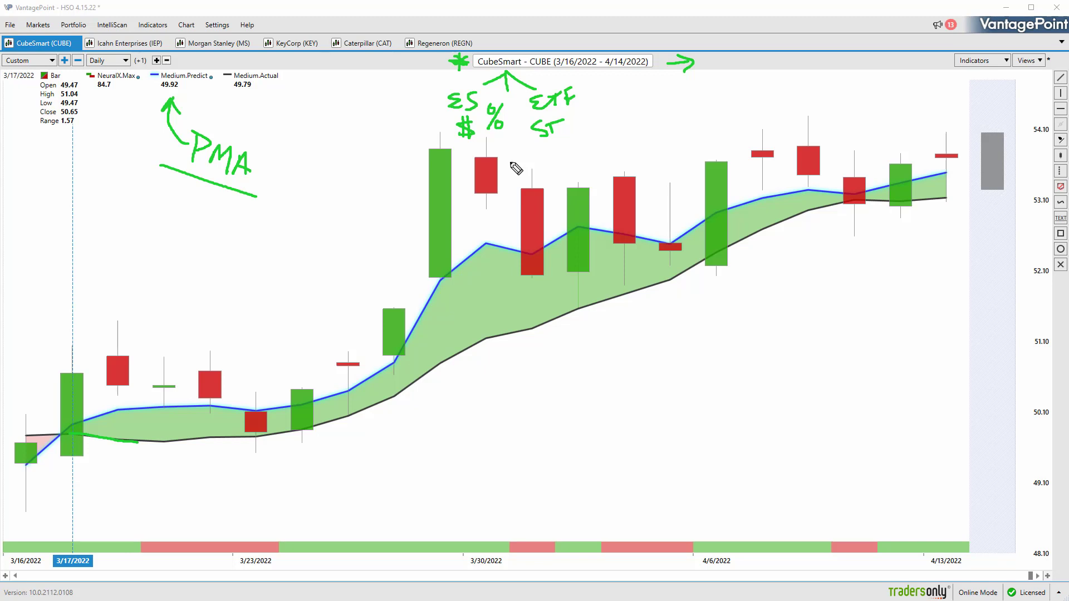
drag(435, 80, 429, 138)
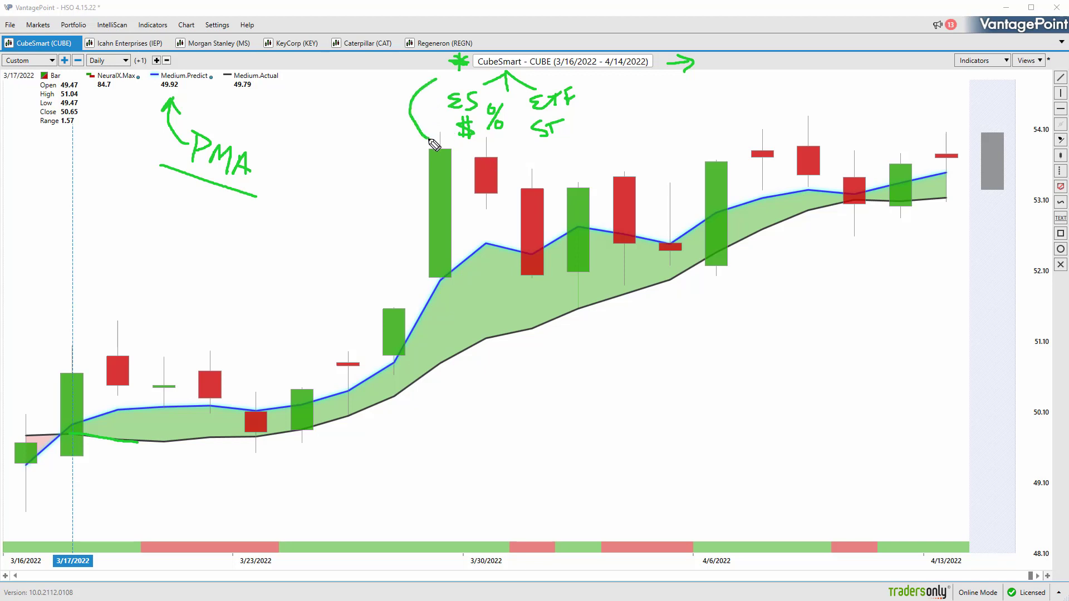
drag(585, 77, 587, 146)
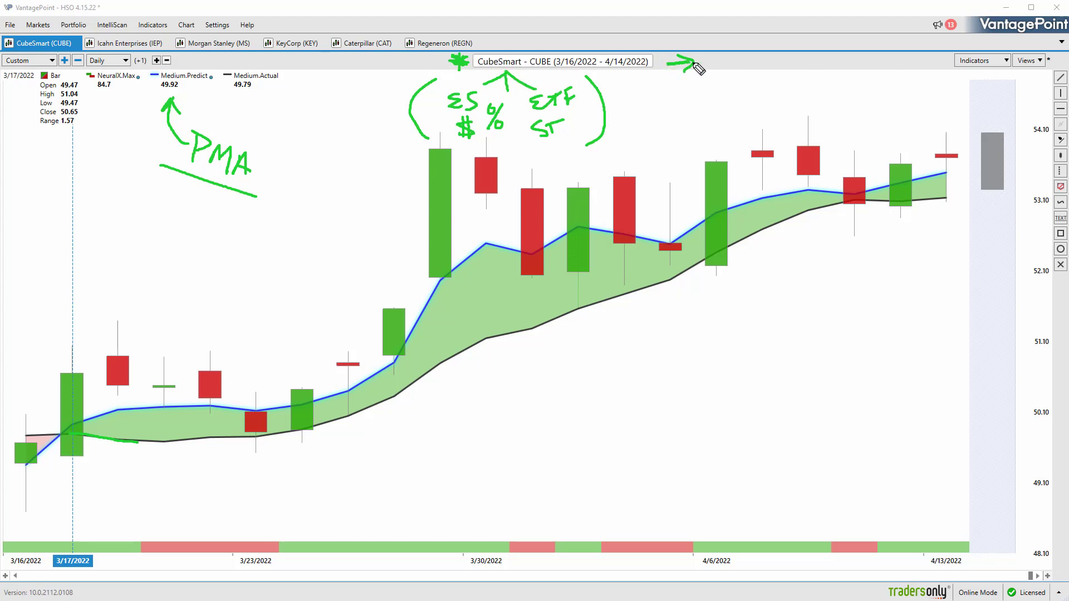
Draw ">" and a large "$" above the gray forecast candle, with an arrow to the blue line's end
drag(690, 54, 690, 73)
drag(1020, 92, 985, 120)
mouse_move(991, 71)
mouse_down()
mouse_move(996, 119)
mouse_move(1012, 120)
mouse_up()
drag(953, 89, 962, 122)
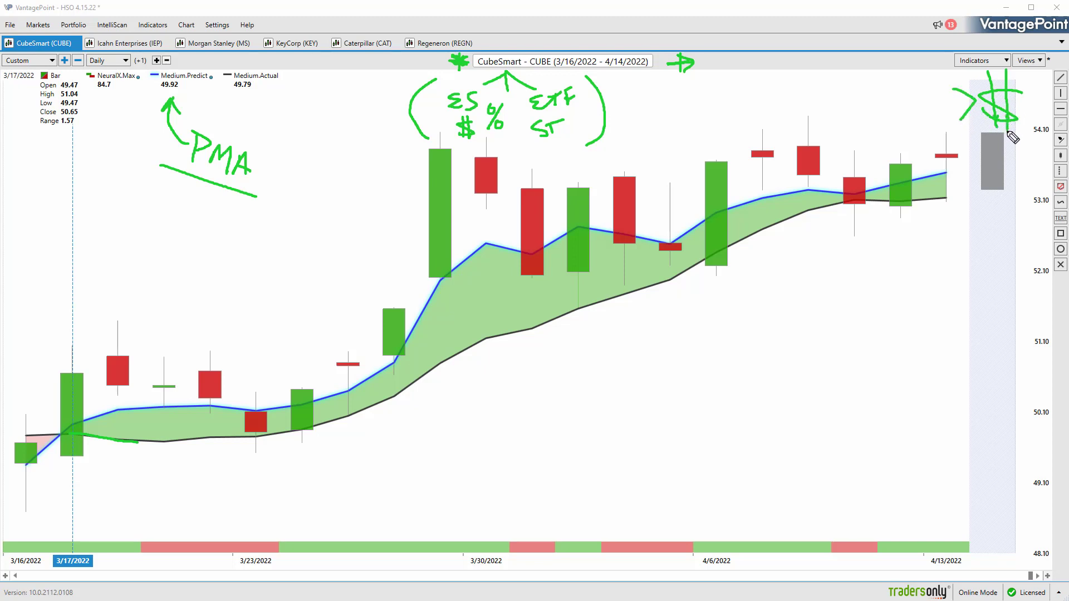
mouse_move(971, 127)
mouse_down()
mouse_move(927, 161)
mouse_move(941, 171)
mouse_up()
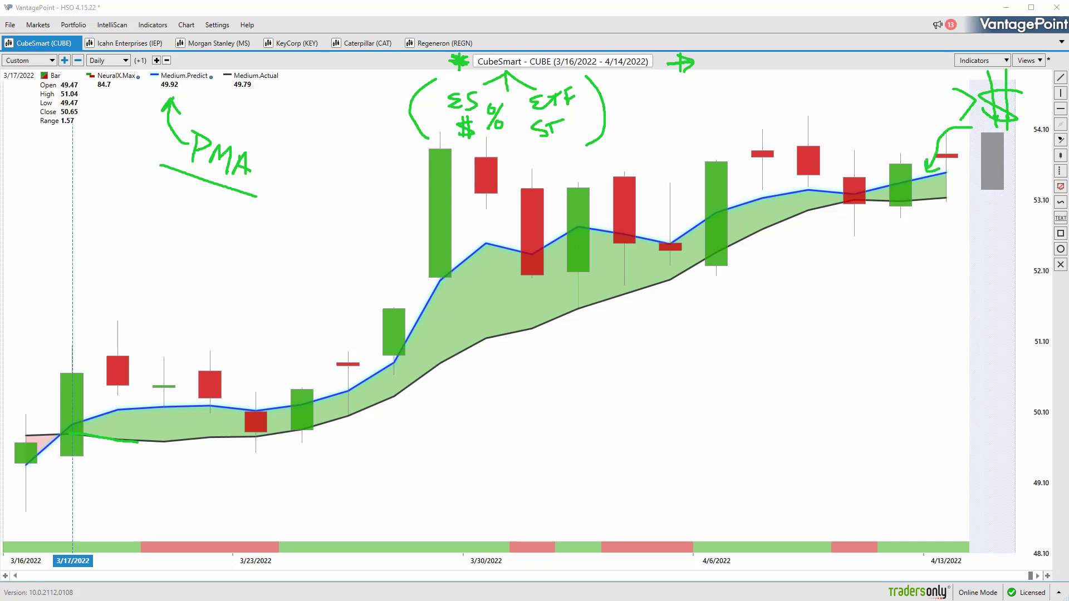
Replace the ink with an arrow back toward the 3/16 candle and a circled 3/17 crossover with an upward arrow
key(e)
mouse_move(103, 468)
mouse_down()
mouse_move(48, 473)
mouse_move(70, 484)
mouse_up()
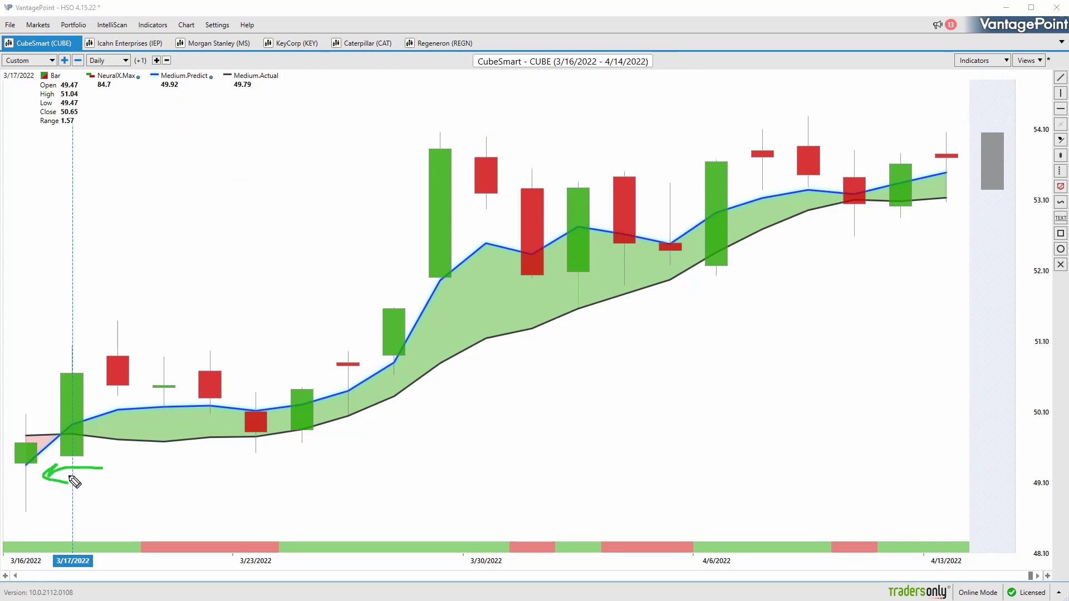
mouse_move(75, 424)
mouse_down()
mouse_move(85, 439)
mouse_move(47, 414)
mouse_move(83, 379)
mouse_move(93, 402)
mouse_up()
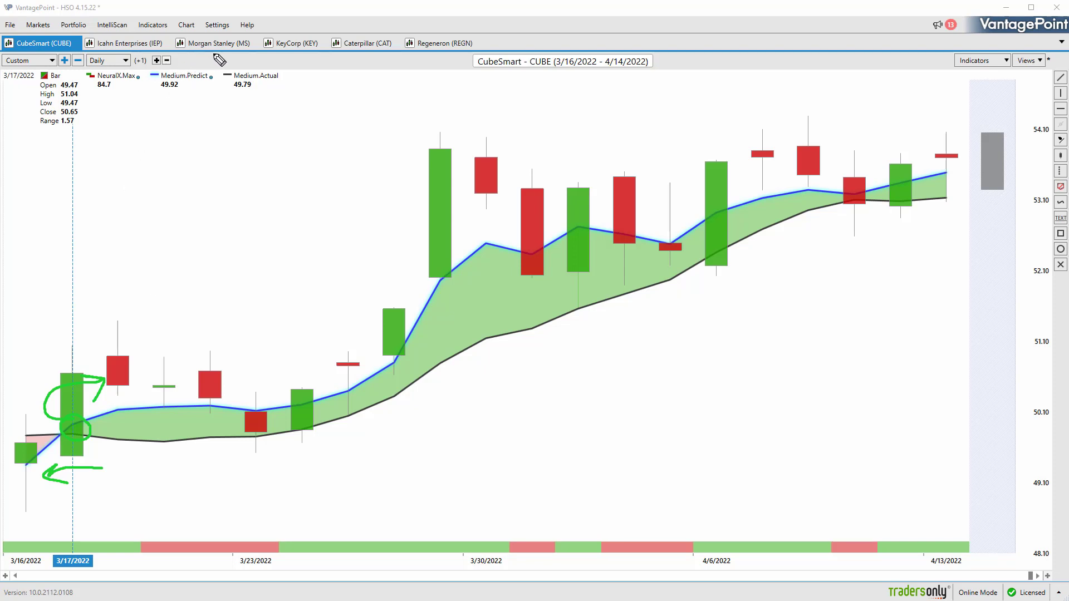
Bracket the Morgan Stanley through Regeneron tabs, mark beneath each of them, and clear the ink
drag(176, 27, 184, 60)
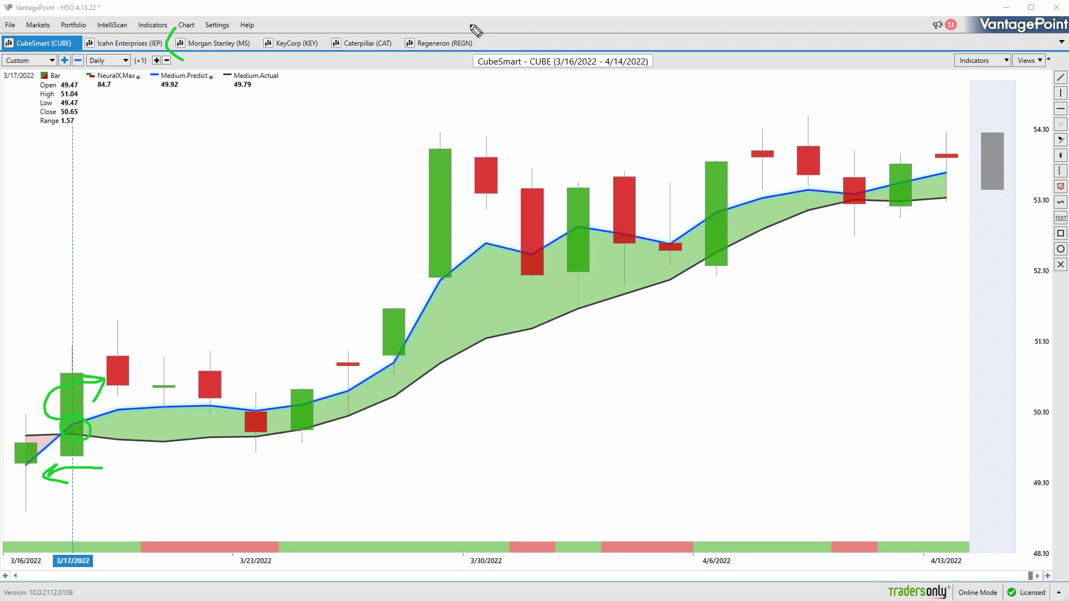
drag(469, 24, 474, 56)
drag(214, 58, 295, 54)
drag(363, 58, 443, 56)
key(Escape)
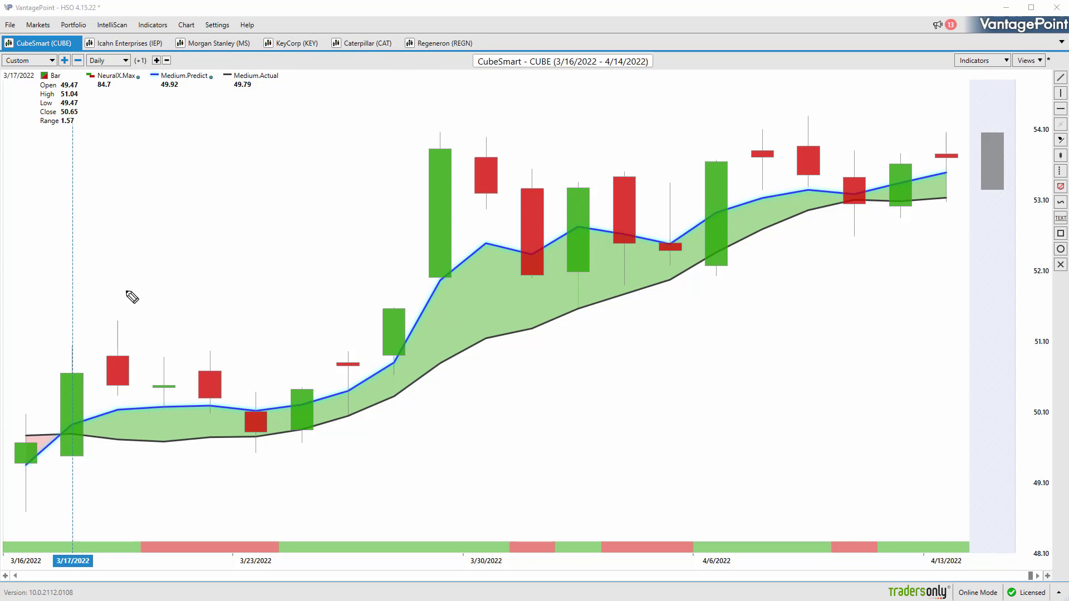
Circle the 3/17 crossover with a curved upward arrow and mark "+" and "-" at the strip's first green and red segments
mouse_move(71, 446)
mouse_down()
mouse_move(59, 429)
mouse_move(71, 429)
mouse_move(31, 379)
mouse_move(90, 329)
mouse_move(86, 354)
mouse_up()
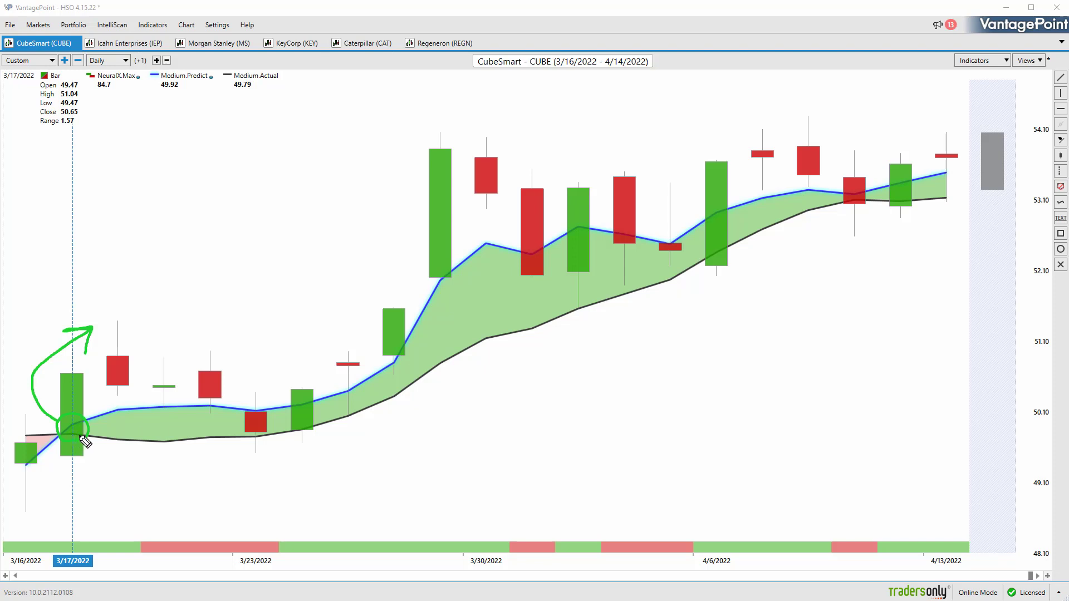
drag(106, 525, 163, 558)
Draw a forward arrow at the end of the NeuralX.Max strip and write "48h" with "+" above and "-" below
mouse_move(946, 528)
mouse_down()
mouse_move(919, 528)
mouse_move(971, 529)
mouse_up()
mouse_move(954, 522)
mouse_down()
mouse_move(980, 527)
mouse_move(961, 538)
mouse_up()
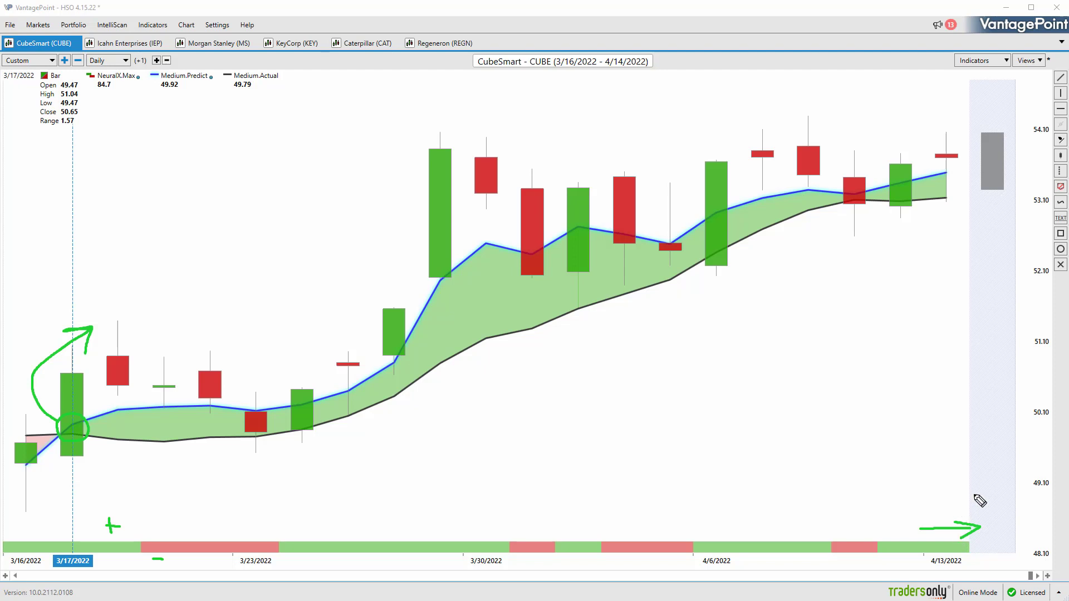
mouse_move(981, 488)
mouse_down()
mouse_move(973, 506)
mouse_move(985, 508)
mouse_up()
mouse_move(984, 487)
mouse_down()
mouse_move(983, 517)
mouse_move(1002, 496)
mouse_move(1023, 507)
mouse_up()
mouse_move(990, 450)
mouse_down()
mouse_move(991, 461)
mouse_move(1002, 458)
mouse_up()
drag(991, 531, 1006, 530)
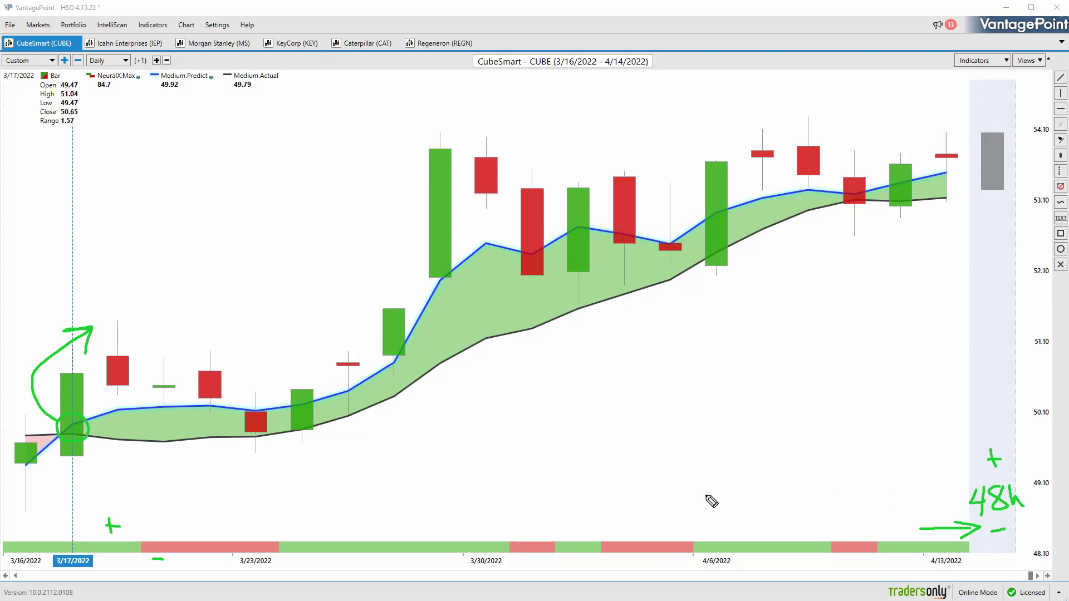
Mark the top and bottom of the gray forecast candle, add a stroke above the Icahn Enterprises tab, and clear the ink
drag(985, 116, 997, 135)
drag(986, 194, 999, 203)
drag(99, 31, 120, 30)
key(Escape)
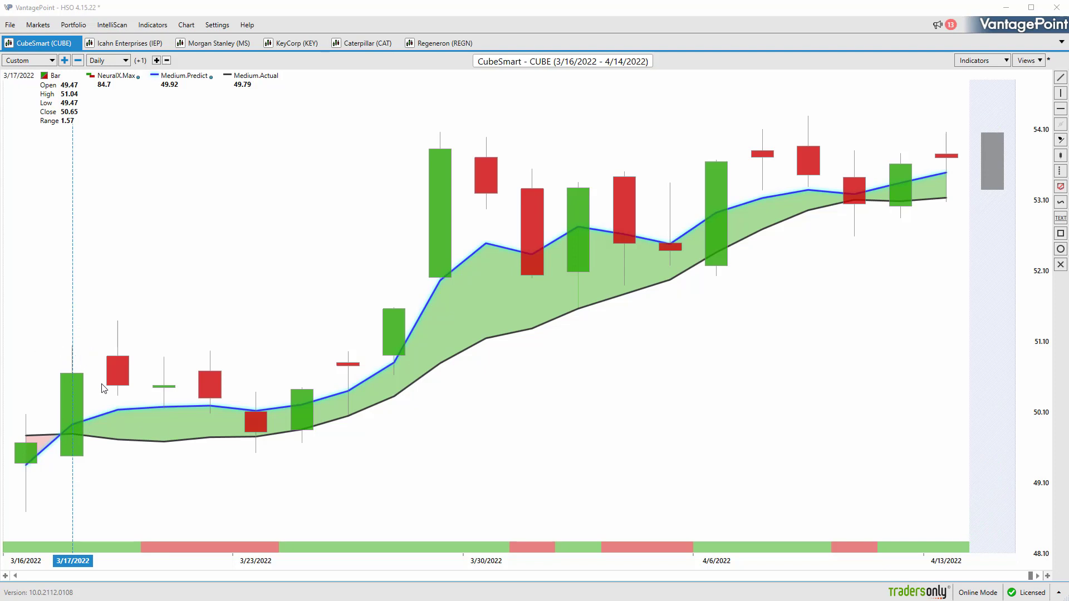
Switch the CubeSmart chart to the PHigh and PLow prediction lines and enable the drawing pen
click(81, 384)
key(F2)
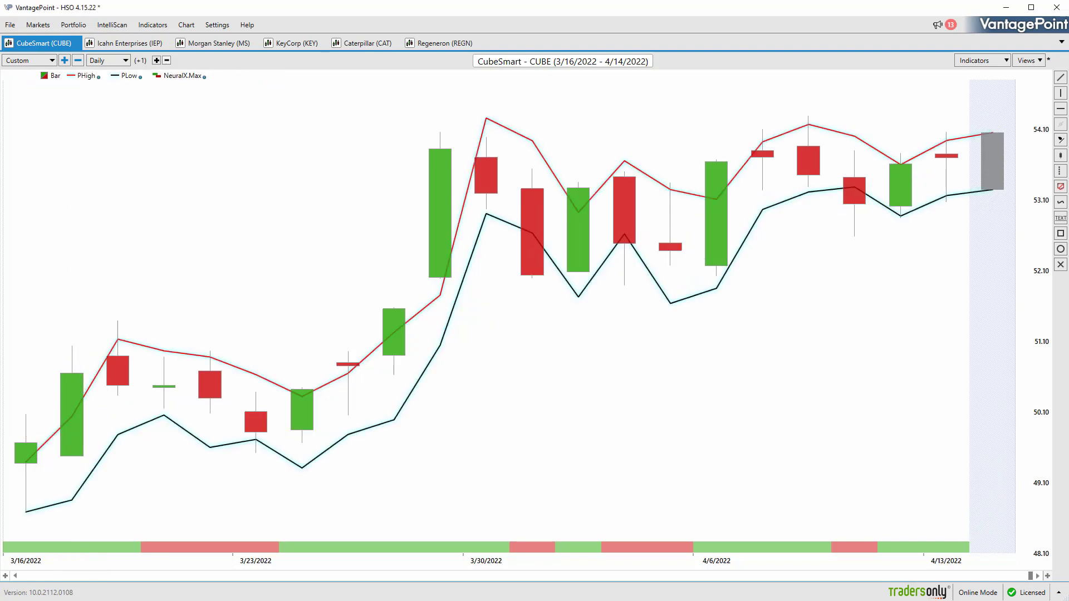
key(ctrl+2)
Label the gray forecast candle "H" at its top and "L" at its bottom, join them, and draw a backward arrow below
mouse_move(984, 125)
mouse_down()
mouse_move(984, 138)
mouse_move(991, 129)
mouse_up()
drag(992, 139, 992, 119)
drag(987, 192, 1002, 200)
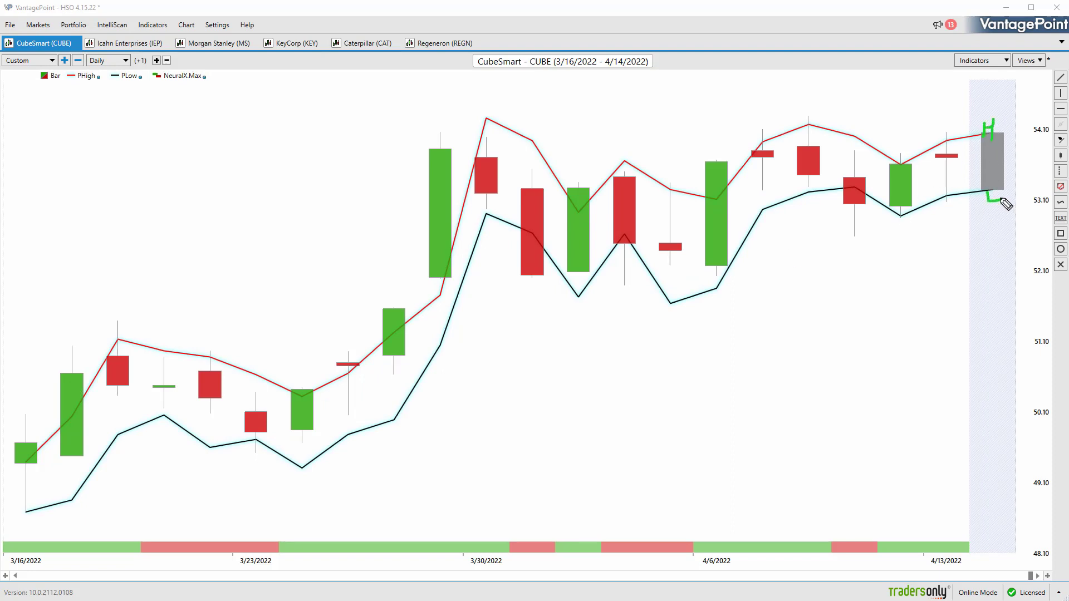
drag(988, 143, 987, 179)
mouse_move(1001, 219)
mouse_down()
mouse_move(972, 222)
mouse_move(985, 229)
mouse_up()
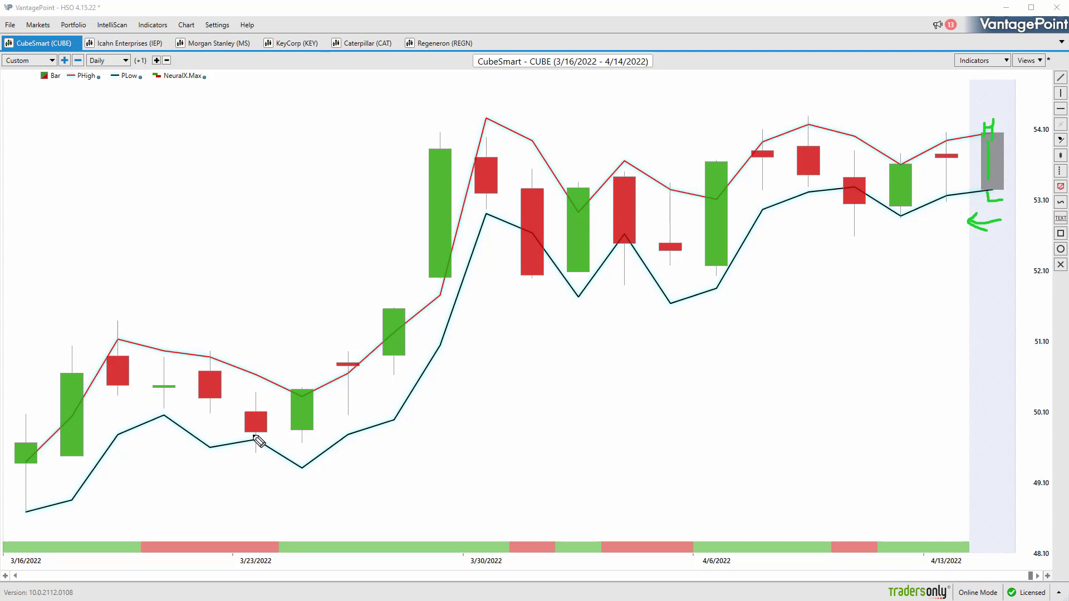
Circle the PLow line at six candles from 3/23 to 4/13, draw two trend arrows above the early candles, and clear the ink
drag(253, 436, 253, 436)
drag(123, 309, 224, 325)
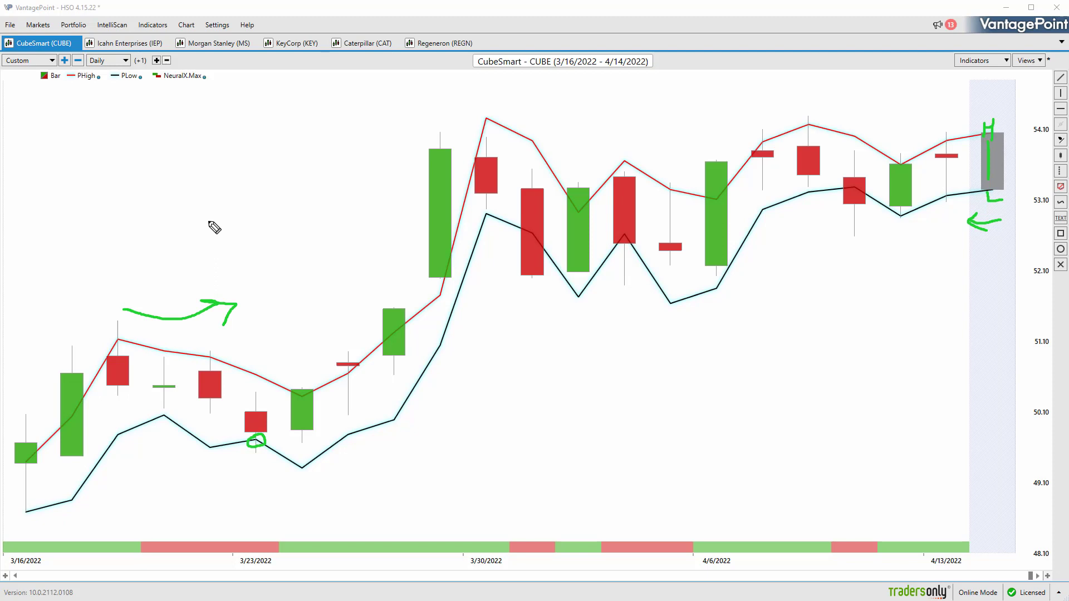
drag(526, 228, 528, 234)
drag(624, 240, 615, 237)
drag(857, 192, 849, 195)
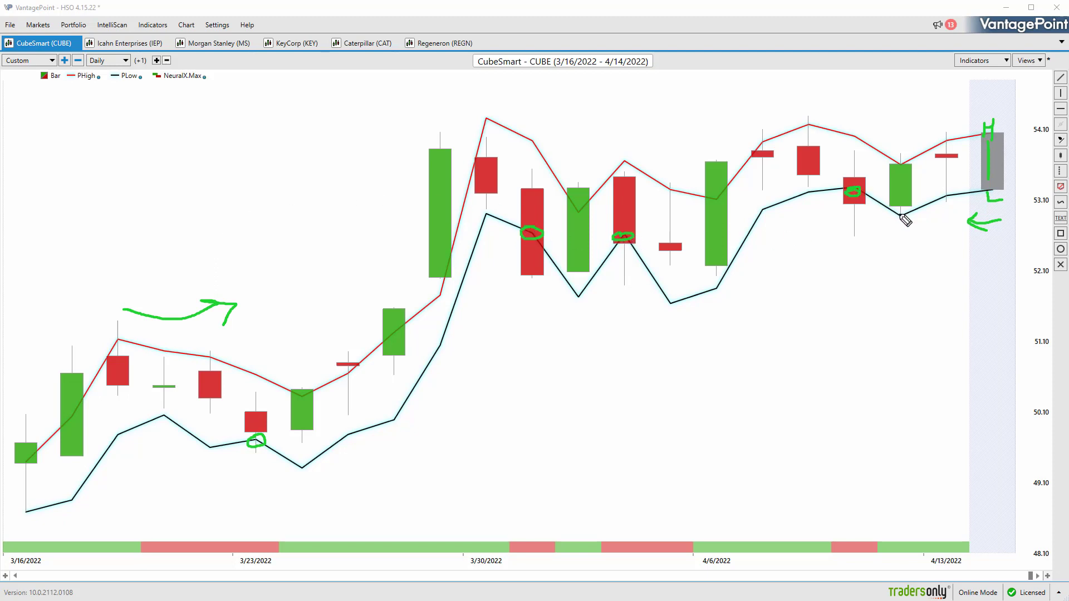
drag(905, 217, 941, 203)
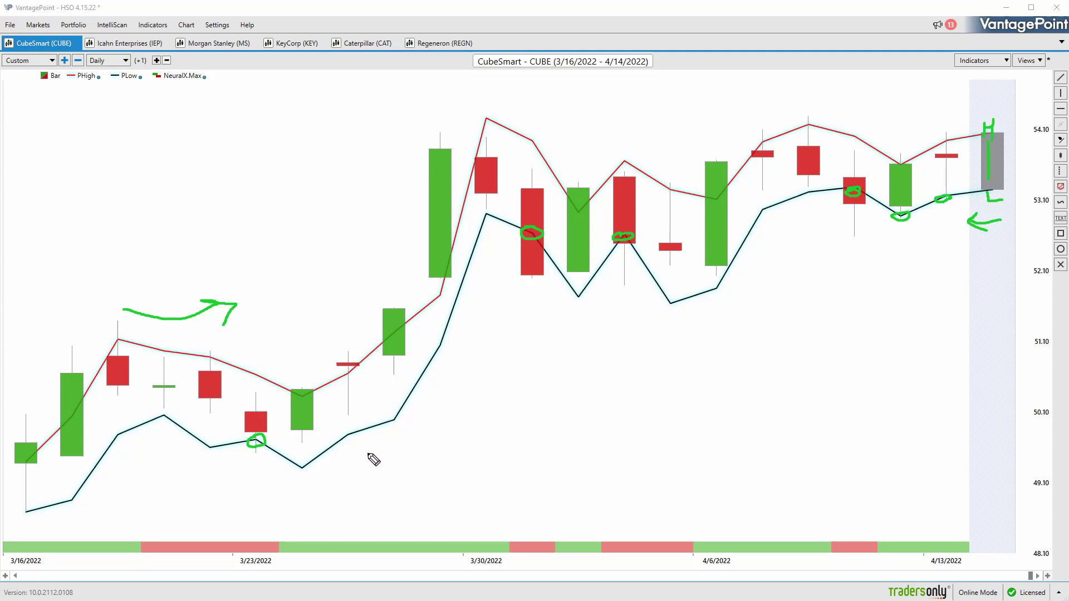
drag(264, 342, 344, 316)
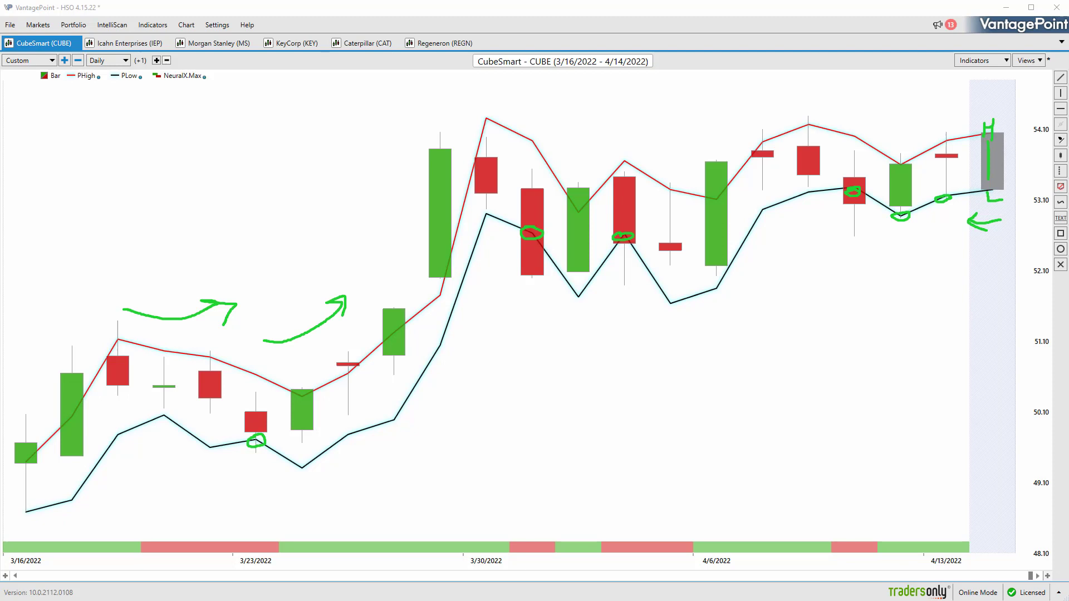
key(Escape)
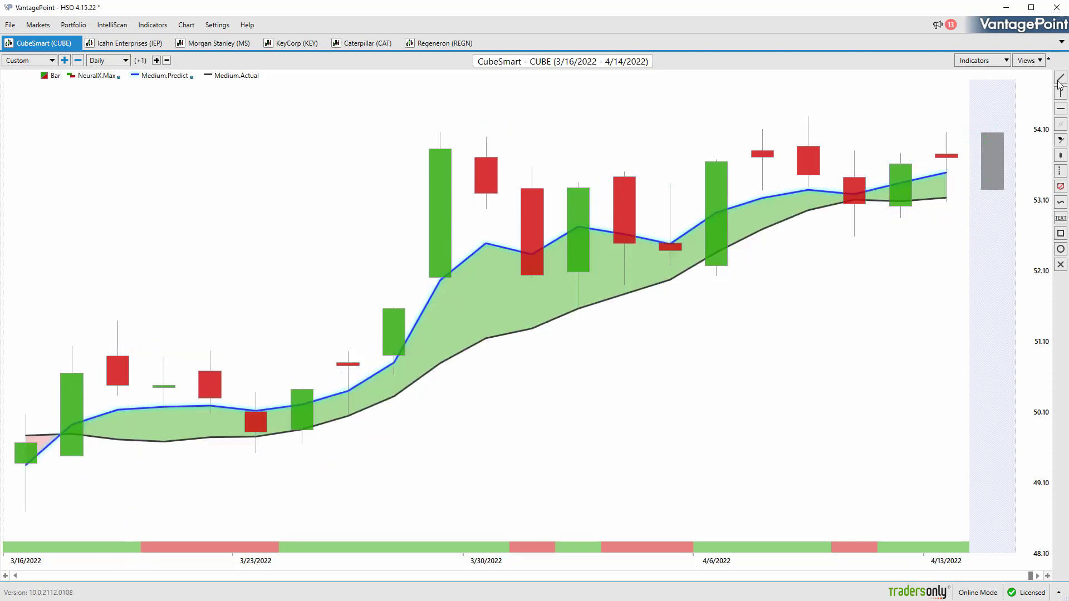
Measure the move from the 3/17 crossover to the 4/13 candle with a line and underline the callout's percentage and days
click(1060, 81)
mouse_move(944, 154)
mouse_down()
mouse_move(535, 282)
mouse_move(95, 397)
mouse_move(66, 422)
mouse_move(148, 197)
mouse_move(193, 196)
mouse_up()
right_click(82, 417)
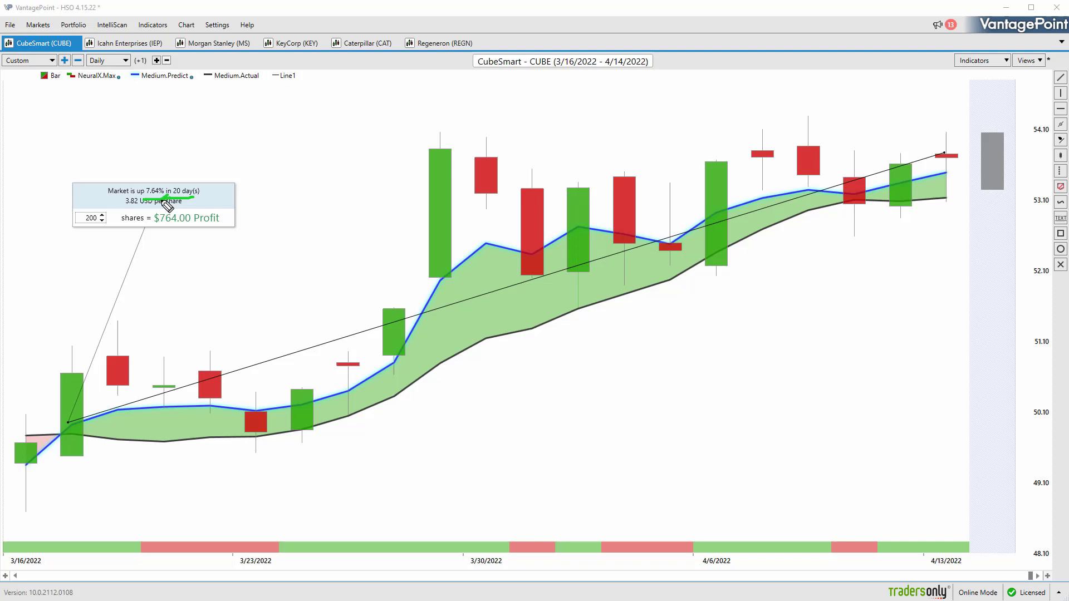
Circle the four pullback areas along the predicted moving average, from the 3/23 candle to the dip before 4/13
mouse_move(271, 400)
mouse_down()
mouse_move(255, 424)
mouse_move(262, 413)
mouse_up()
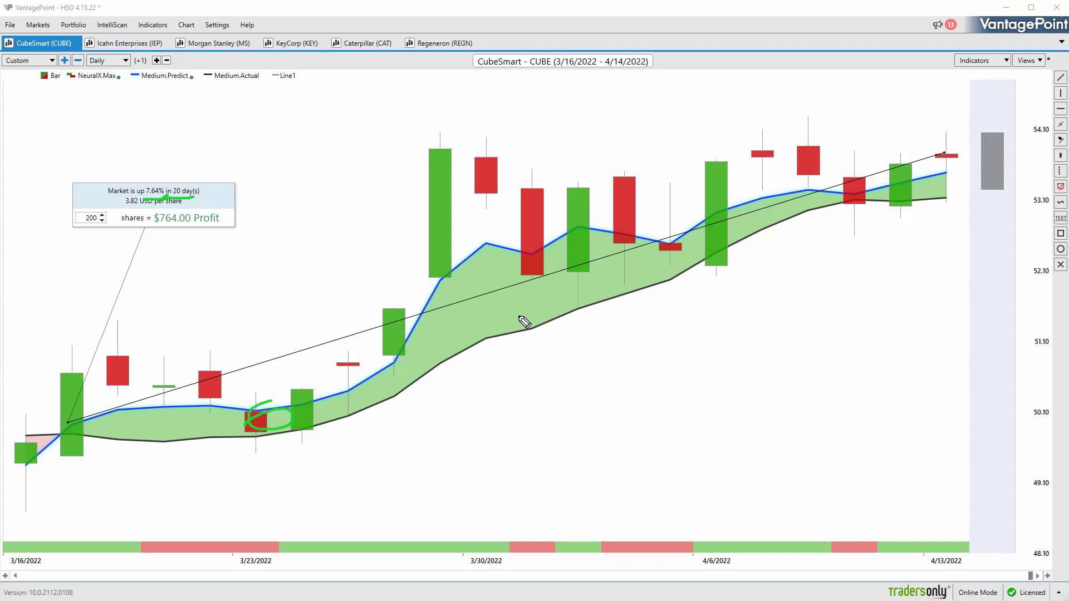
mouse_move(544, 238)
mouse_down()
mouse_move(602, 231)
mouse_move(535, 242)
mouse_up()
mouse_move(703, 245)
mouse_down()
mouse_move(736, 248)
mouse_move(682, 248)
mouse_up()
drag(871, 205, 872, 208)
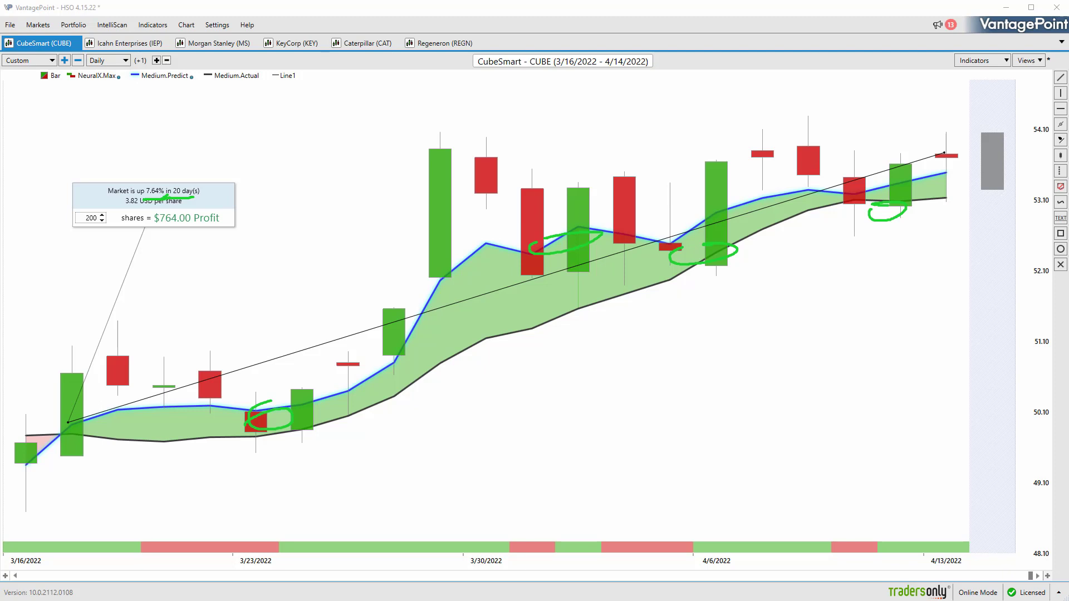
Clear the CubeSmart ink, open the Icahn Enterprises chart, and circle its 3/30 moving average crossover with an arrow toward the candle above
key(Escape)
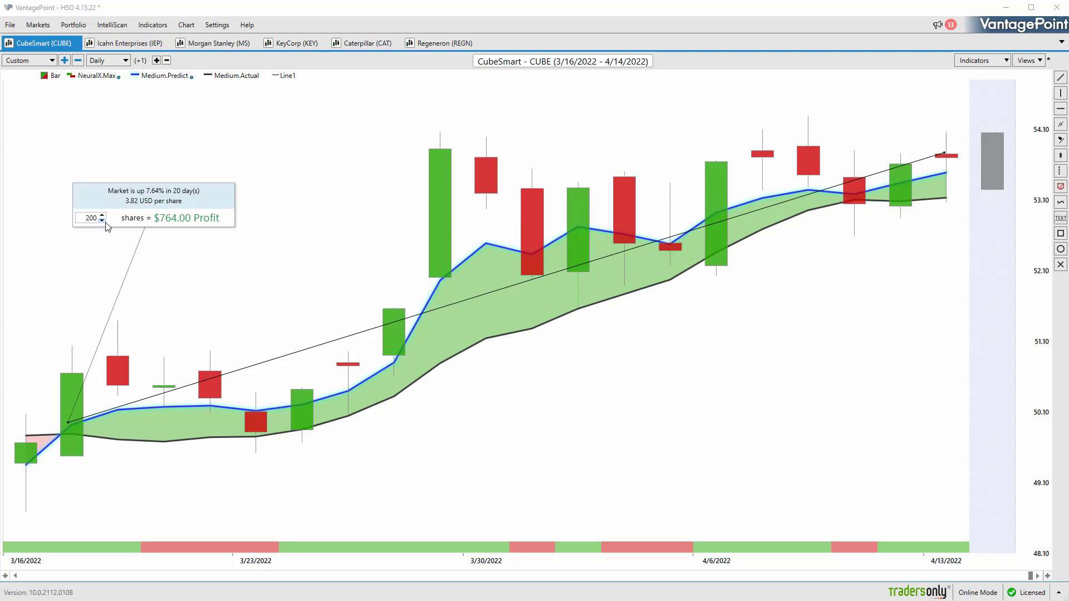
click(115, 46)
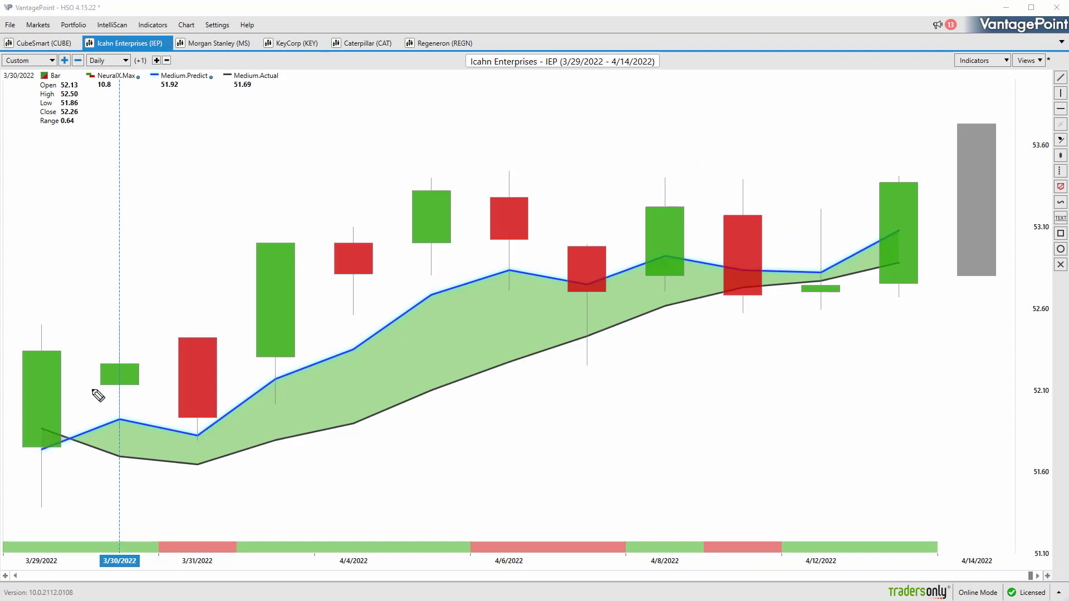
mouse_move(101, 414)
mouse_down()
mouse_move(138, 452)
mouse_move(109, 422)
mouse_move(148, 362)
mouse_move(145, 384)
mouse_up()
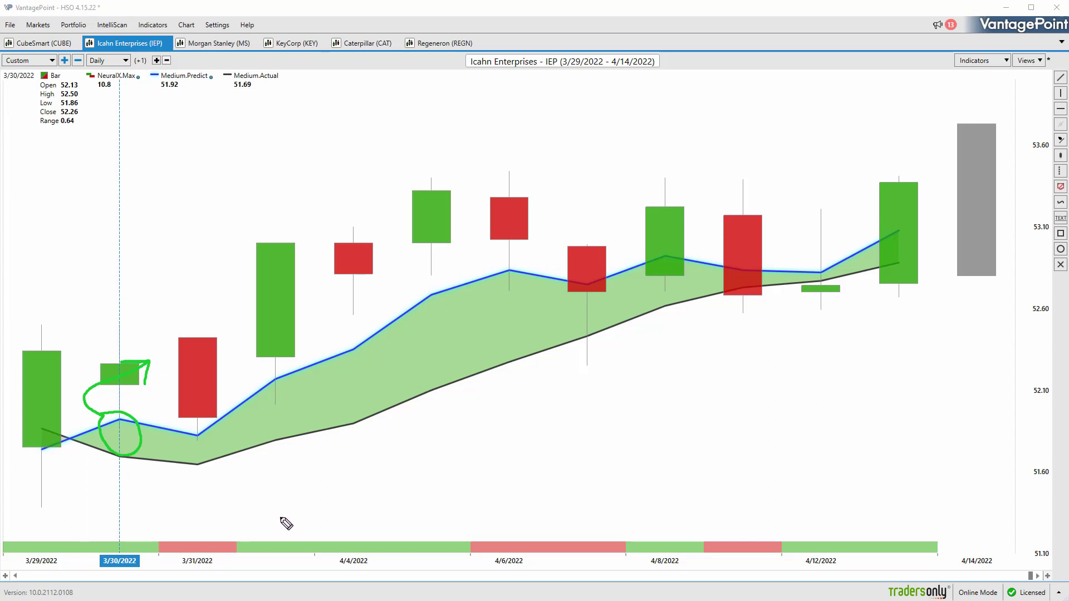
Write an underlined "+56%" and a circled "4.5" near the chart's lower edge, add a small arrow below 3/31, and clear the ink
mouse_move(818, 516)
mouse_down()
mouse_move(803, 508)
mouse_move(814, 525)
mouse_move(853, 503)
mouse_up()
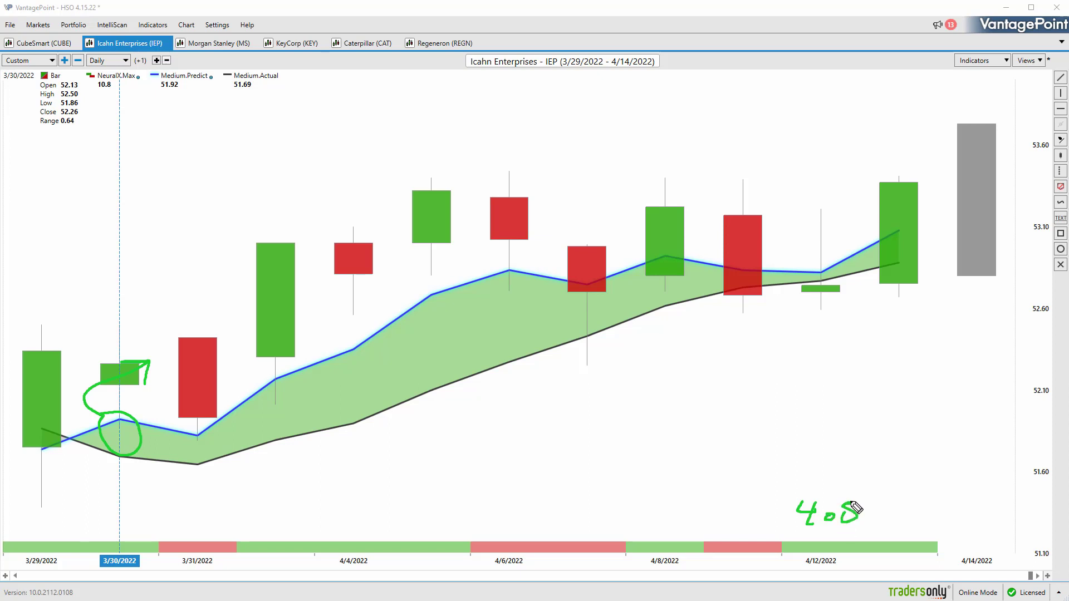
mouse_move(690, 490)
mouse_down()
mouse_move(701, 486)
mouse_move(710, 502)
mouse_up()
mouse_move(666, 490)
mouse_down()
mouse_move(662, 516)
mouse_move(727, 478)
mouse_move(742, 504)
mouse_up()
drag(681, 529, 757, 514)
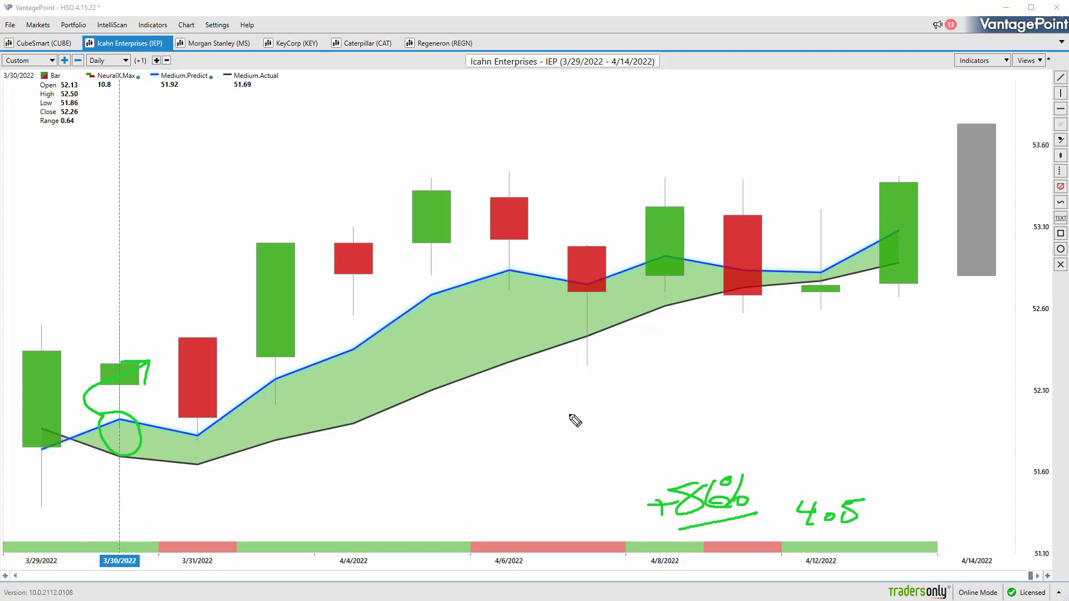
mouse_move(199, 509)
mouse_down()
mouse_move(203, 523)
mouse_move(245, 515)
mouse_move(234, 524)
mouse_up()
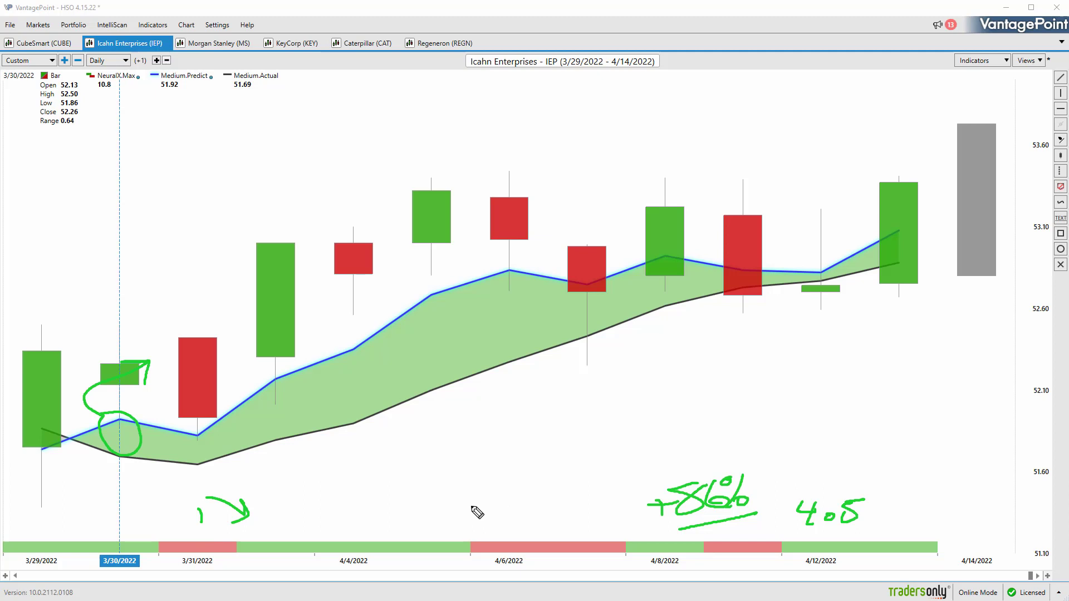
mouse_move(823, 477)
mouse_down()
mouse_move(800, 539)
mouse_move(810, 478)
mouse_up()
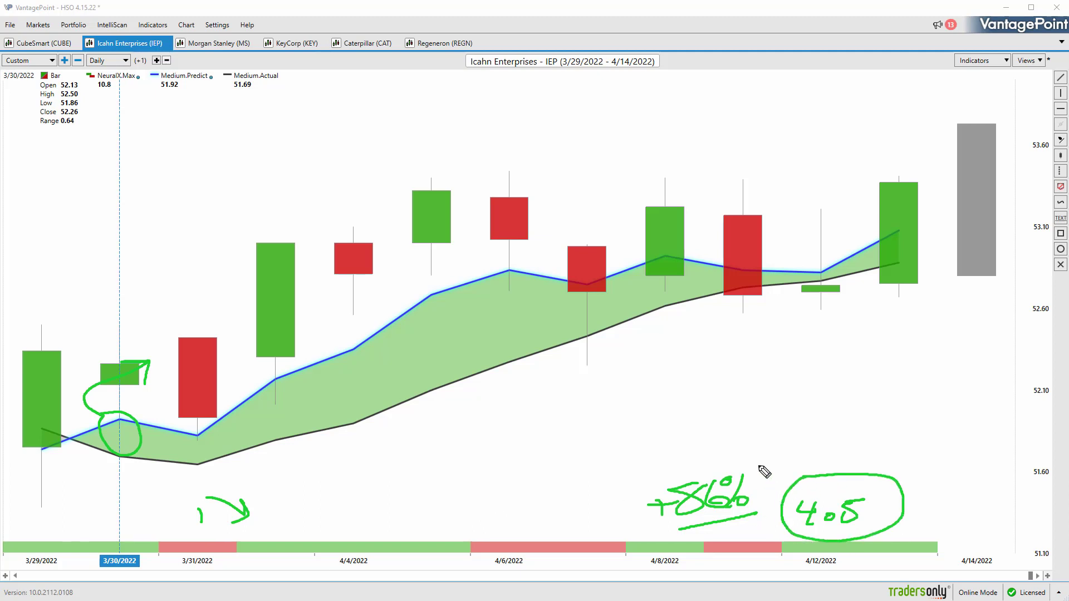
key(e)
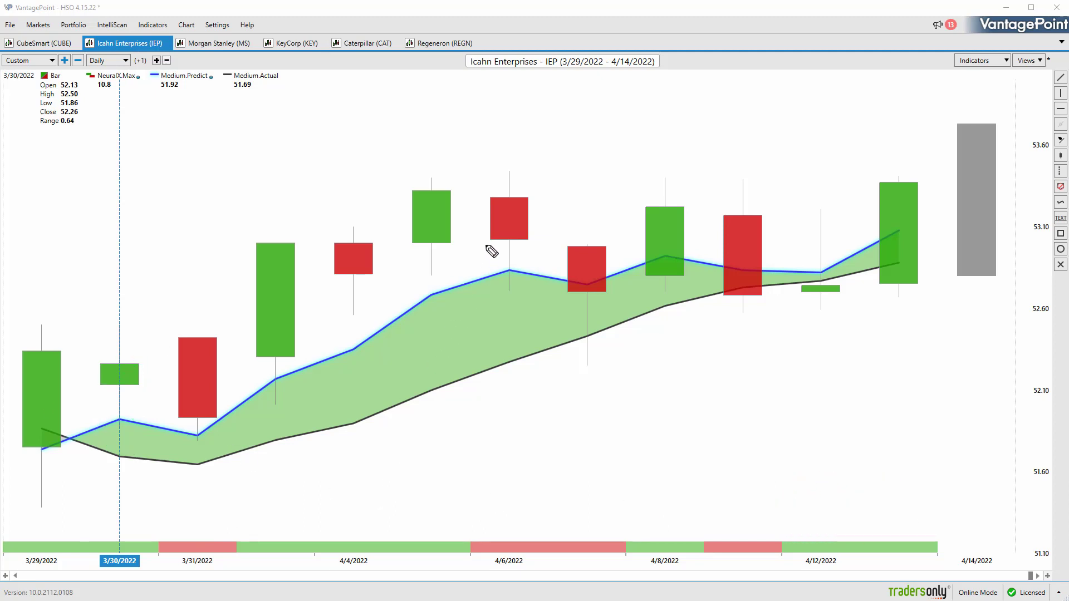
Mark the pullbacks to the predicted moving average around the 4/6, 4/7, 4/11 and 4/12 candles, and clear the ink
drag(478, 240, 524, 273)
drag(508, 251, 522, 272)
drag(554, 237, 556, 314)
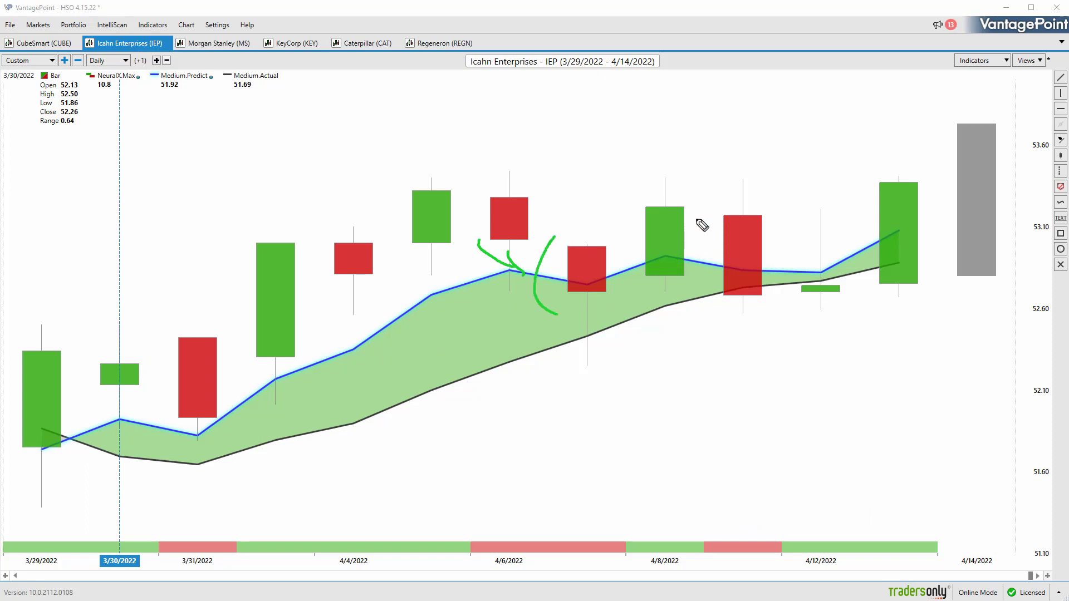
drag(696, 215, 703, 288)
drag(714, 237, 735, 302)
mouse_move(836, 245)
mouse_down()
mouse_move(857, 309)
mouse_move(842, 324)
mouse_up()
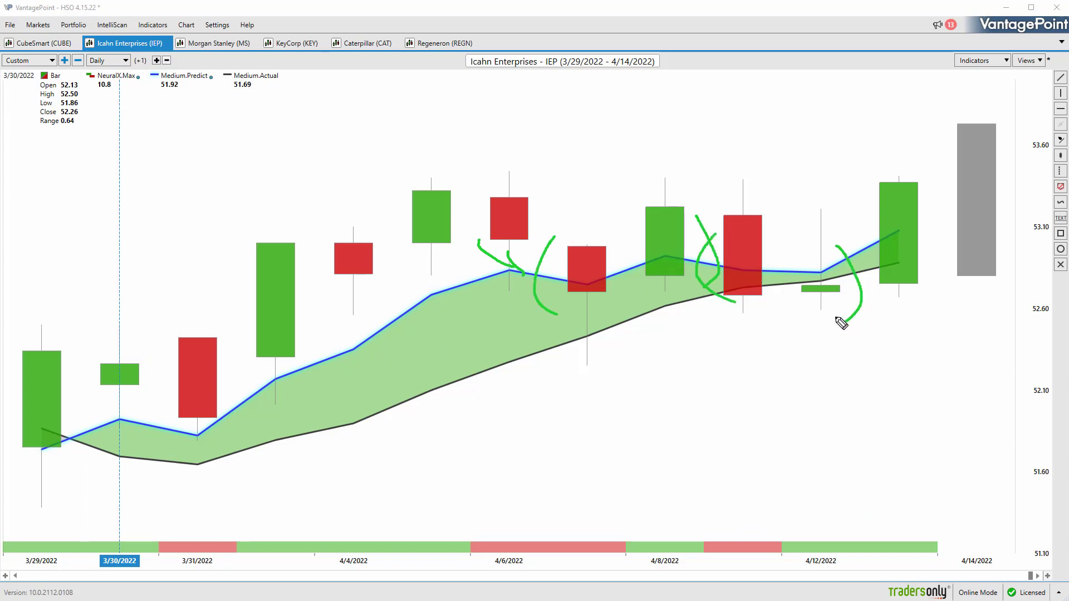
mouse_move(577, 198)
mouse_down()
mouse_move(678, 137)
mouse_move(671, 159)
mouse_up()
key(Escape)
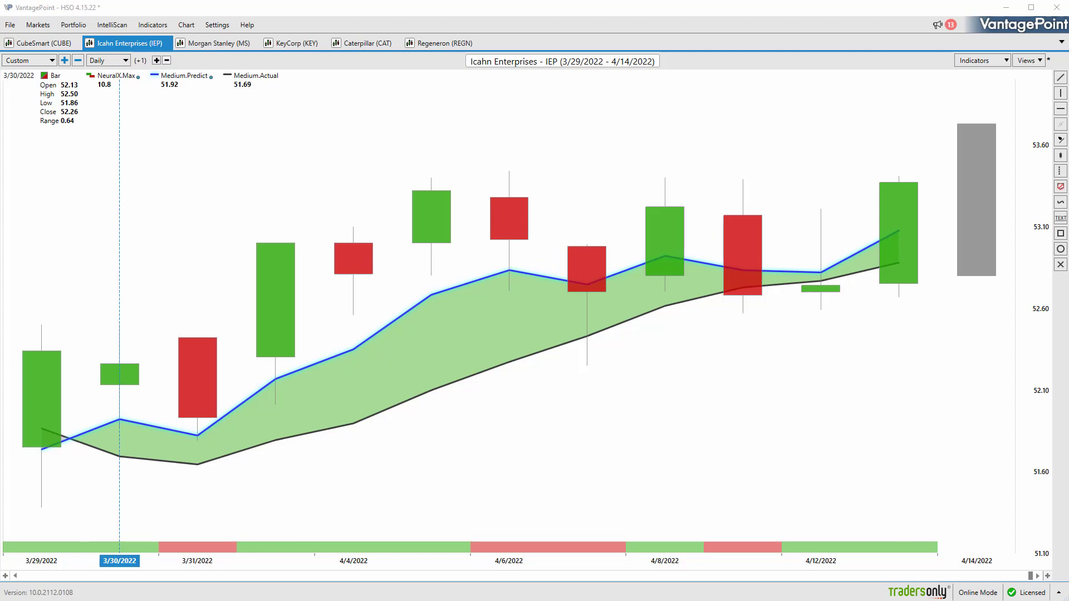
Check the PHigh and PLow lines, and measure the move between the 3/31 and 4/13 candles with a trend line and ProfitCalc
key(F3)
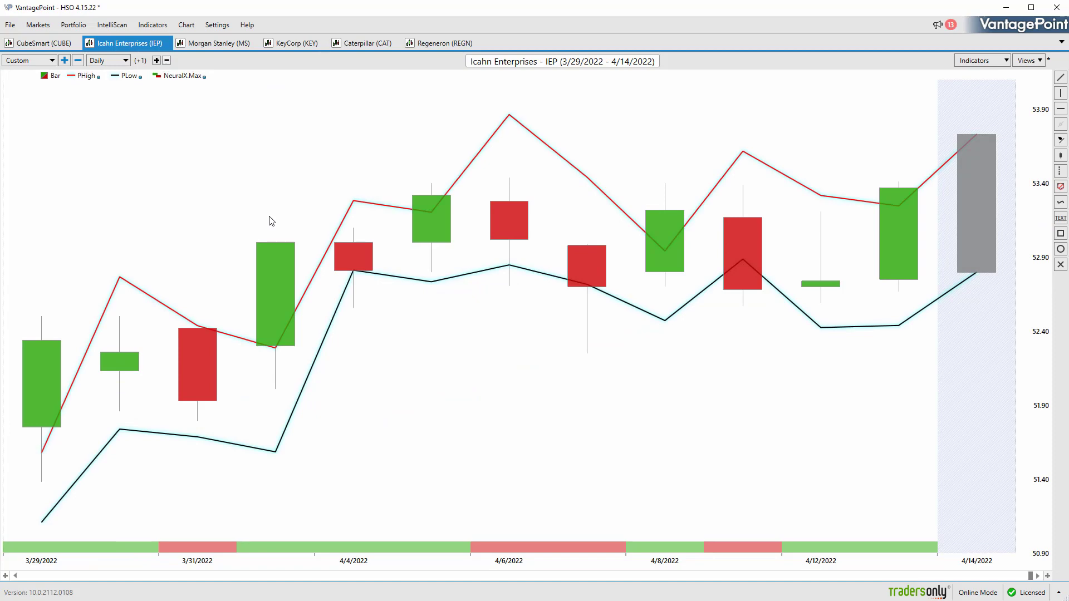
key(Page_Up)
click(1060, 78)
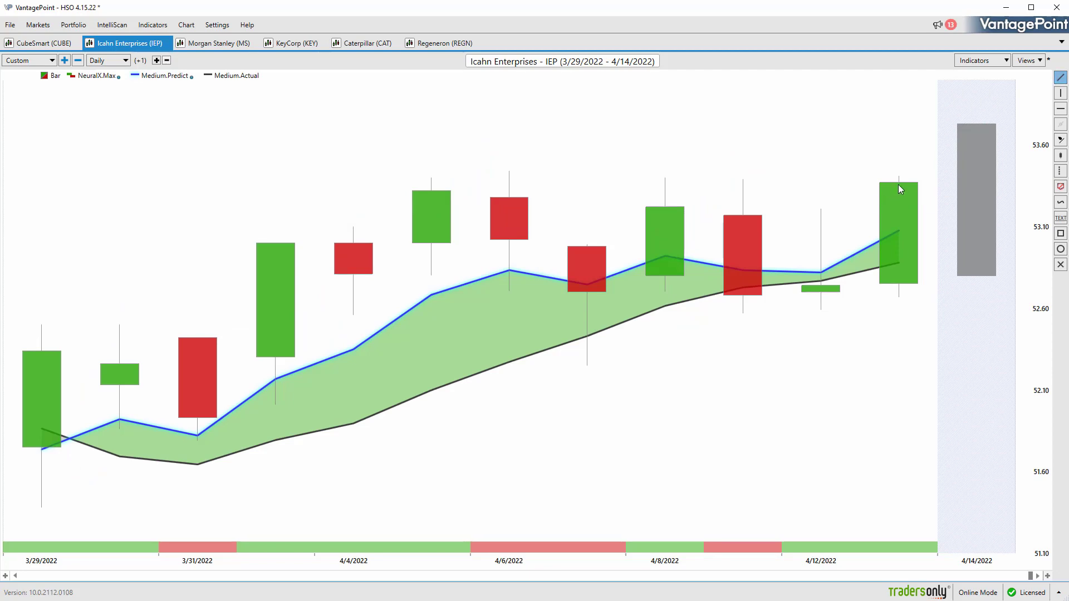
mouse_move(897, 185)
mouse_down()
mouse_move(248, 409)
mouse_move(199, 415)
mouse_up()
right_click(222, 410)
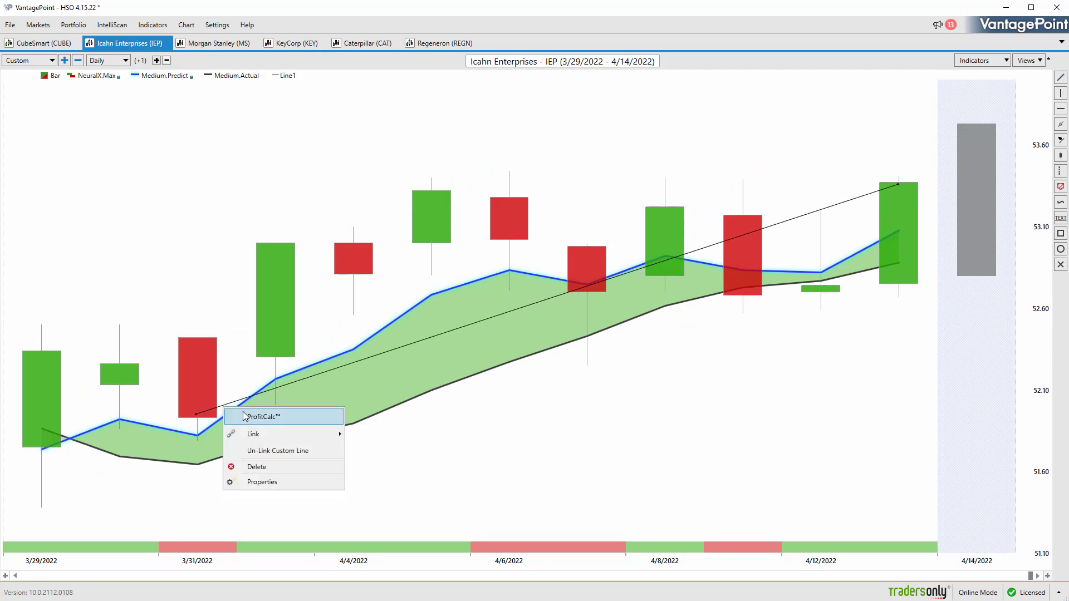
click(246, 416)
drag(152, 367, 172, 307)
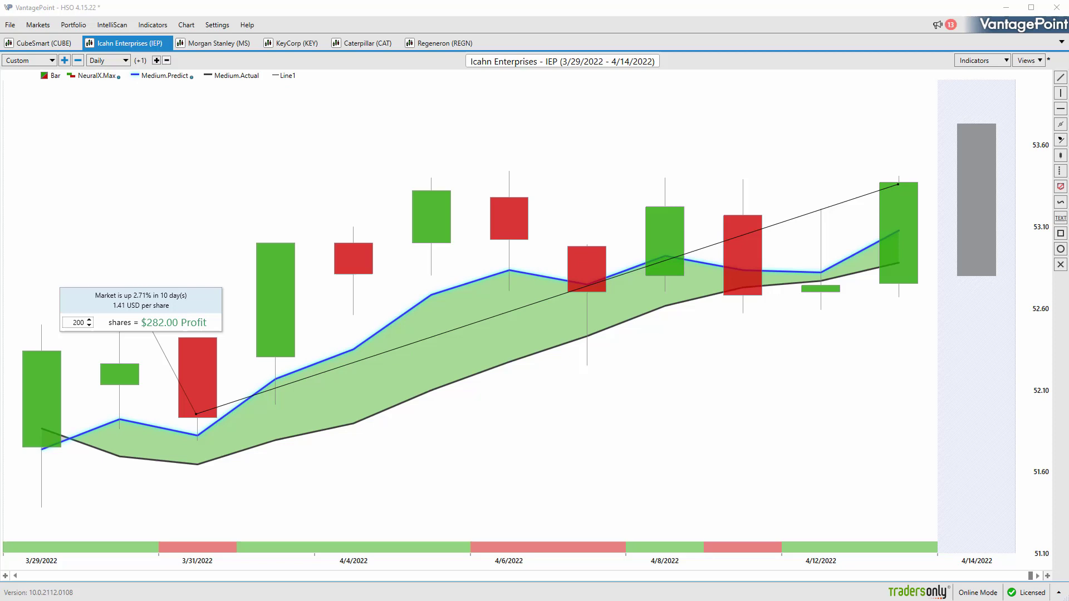
On the Morgan Stanley chart, mark the April 14 earnings icon and the 3/28 crossover with circles and arrows, clearing the ink after each
click(199, 47)
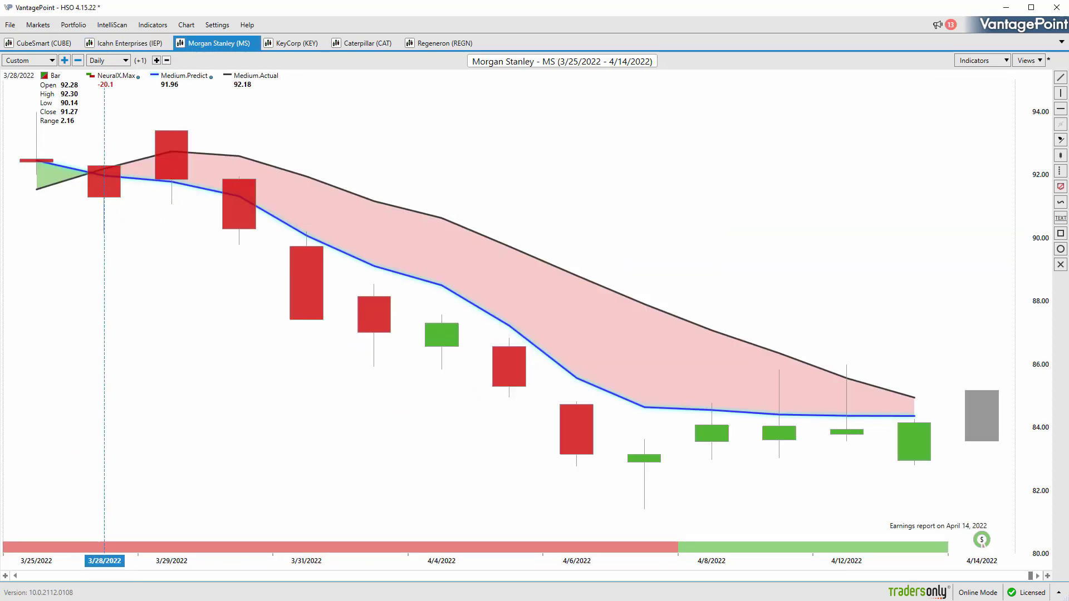
mouse_move(824, 495)
mouse_down()
mouse_move(937, 489)
mouse_move(911, 477)
mouse_move(913, 505)
mouse_move(977, 559)
mouse_move(952, 522)
mouse_up()
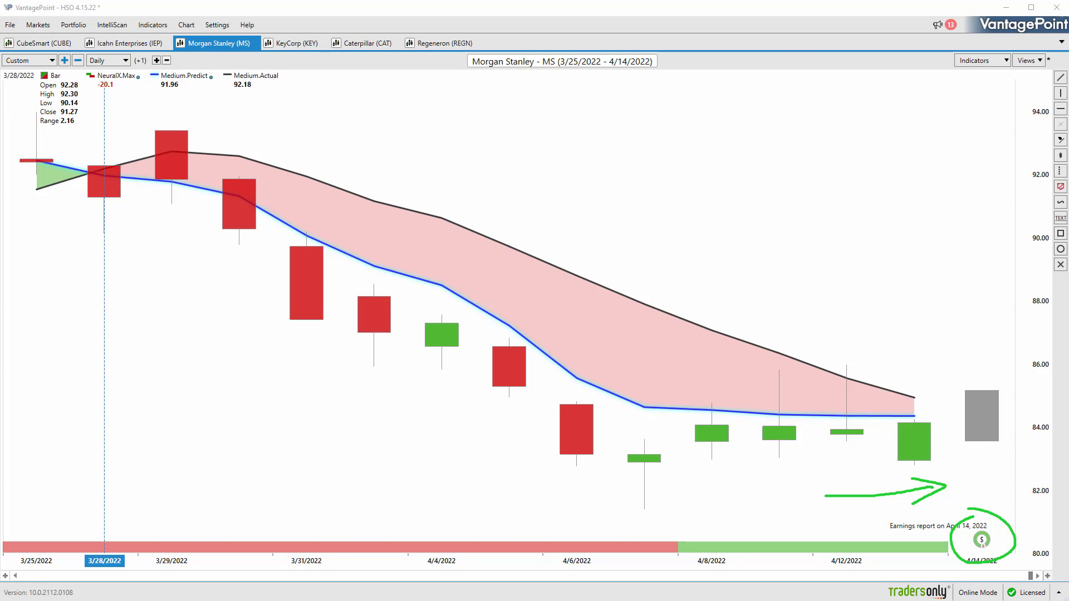
key(Escape)
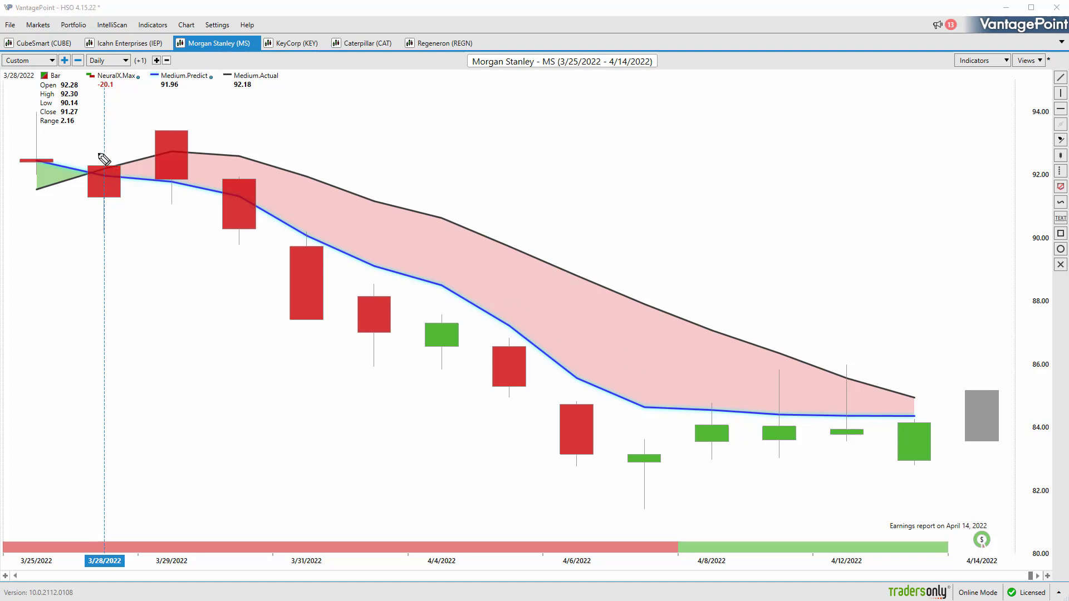
mouse_move(99, 155)
mouse_down()
mouse_move(119, 170)
mouse_move(100, 158)
mouse_move(114, 214)
mouse_move(157, 254)
mouse_up()
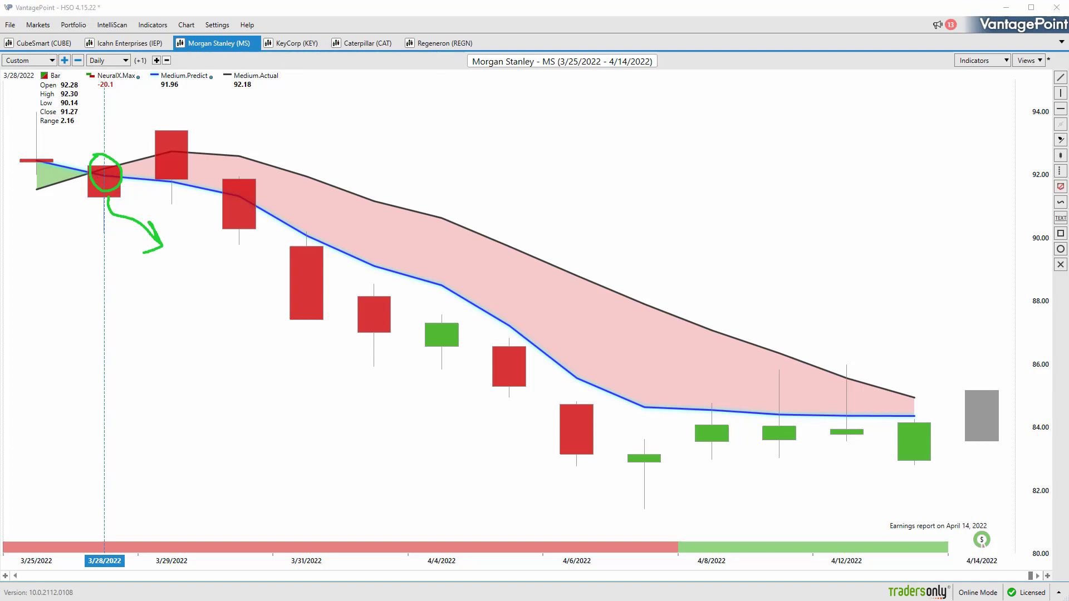
key(Escape)
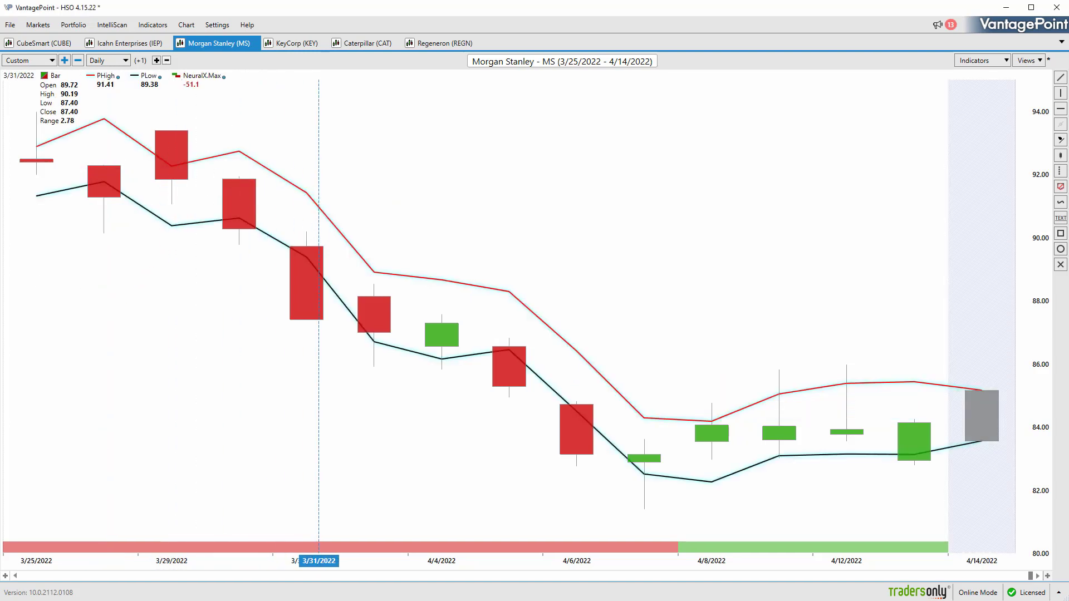
On the predicted high/low view, mark the PHigh level at the 3/29 candle and draw a forward arrow below the 4/8 candle
mouse_move(132, 134)
mouse_down()
mouse_move(177, 159)
mouse_move(177, 127)
mouse_up()
drag(175, 123, 176, 131)
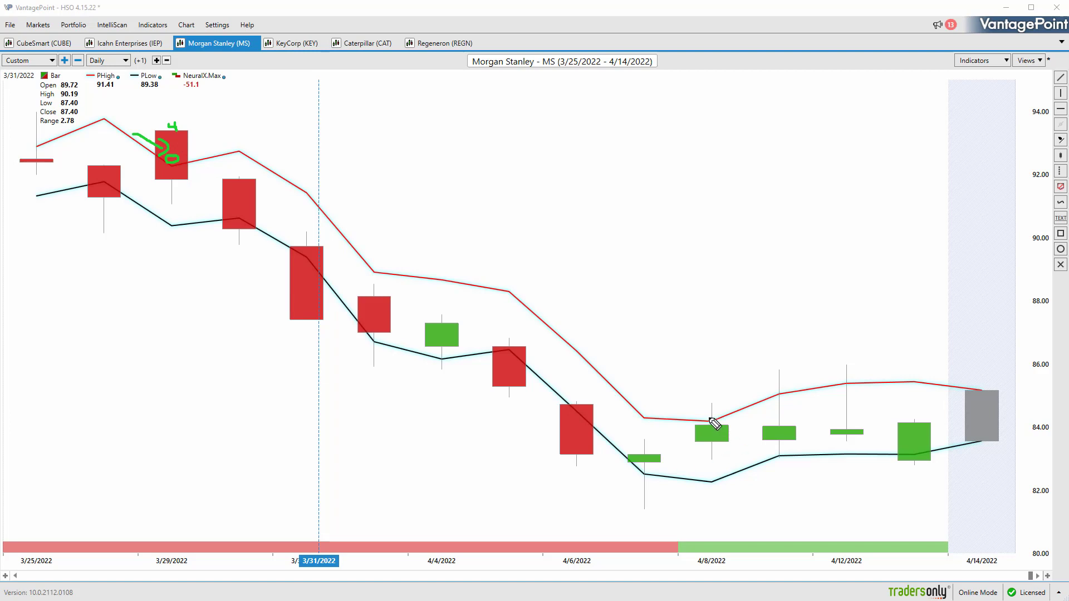
drag(698, 501, 739, 509)
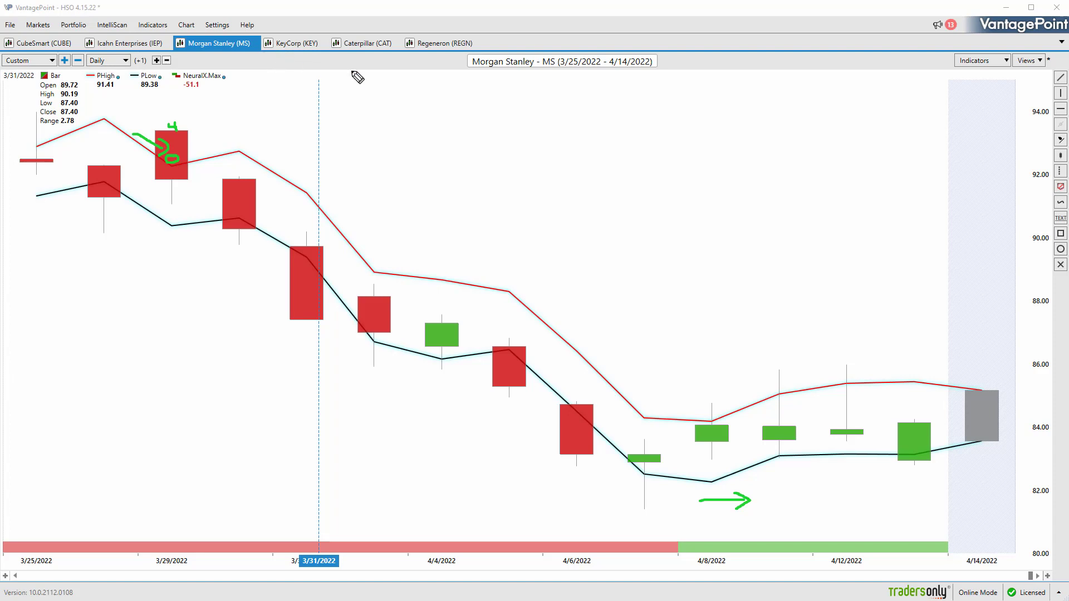
Write "x y z" below the Morgan Stanley chart title with three lines converging up toward the title
mouse_move(466, 104)
mouse_down()
mouse_move(498, 76)
mouse_move(500, 105)
mouse_move(533, 111)
mouse_up()
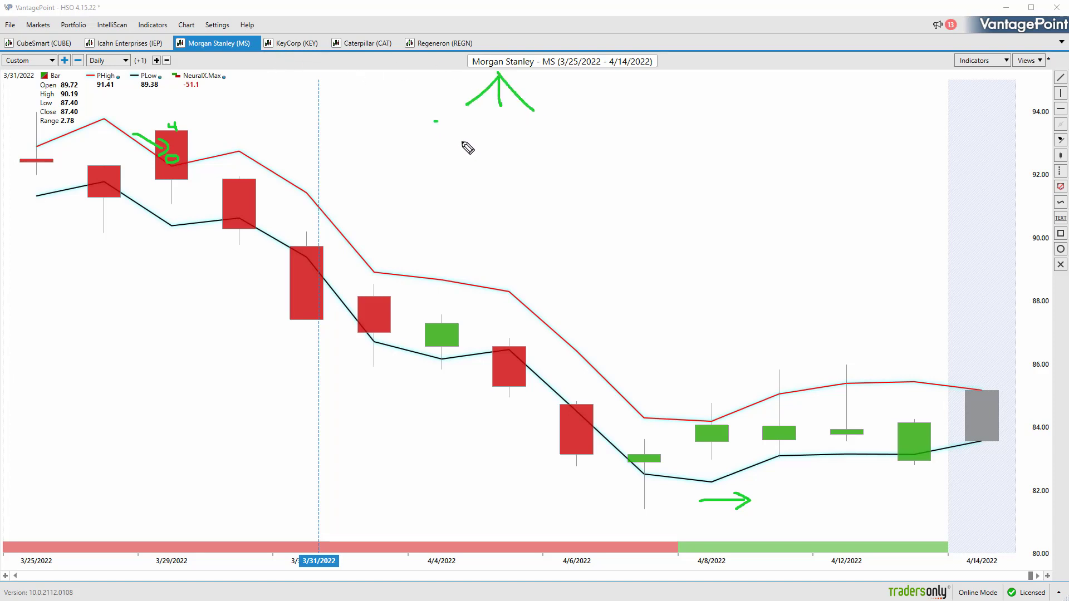
drag(435, 121, 462, 142)
mouse_move(461, 122)
mouse_down()
mouse_move(445, 142)
mouse_move(492, 139)
mouse_up()
mouse_move(509, 123)
mouse_down()
mouse_move(488, 156)
mouse_move(554, 142)
mouse_up()
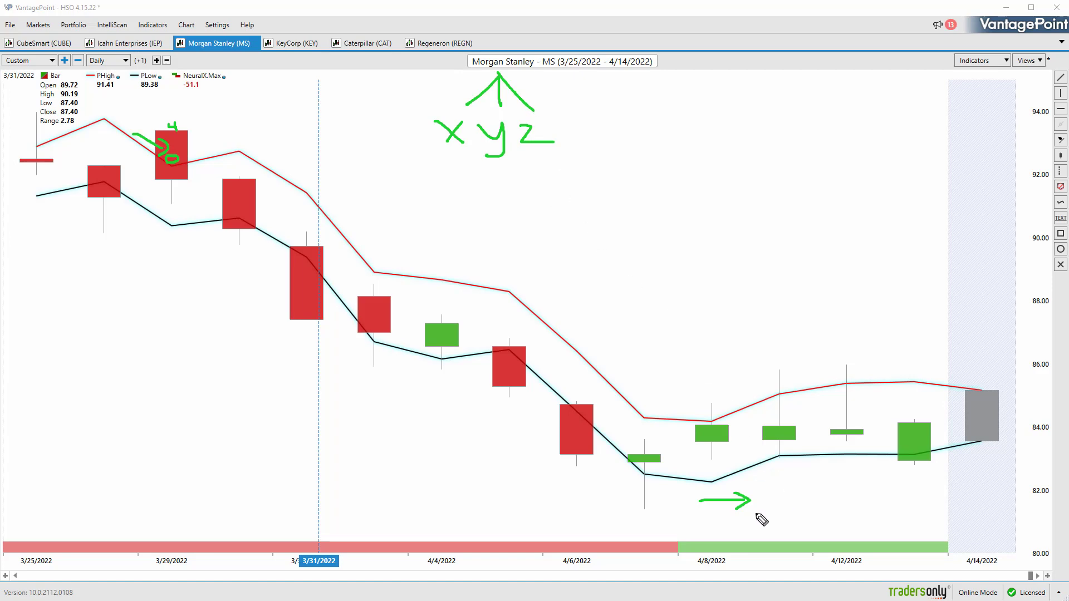
Trace the PLow line from 4/8 to the forecast candle, circle PHigh at 4/8, 4/11 and 4/12, and clear the ink
drag(774, 500, 842, 500)
mouse_move(725, 477)
mouse_down()
mouse_move(765, 461)
mouse_move(969, 443)
mouse_up()
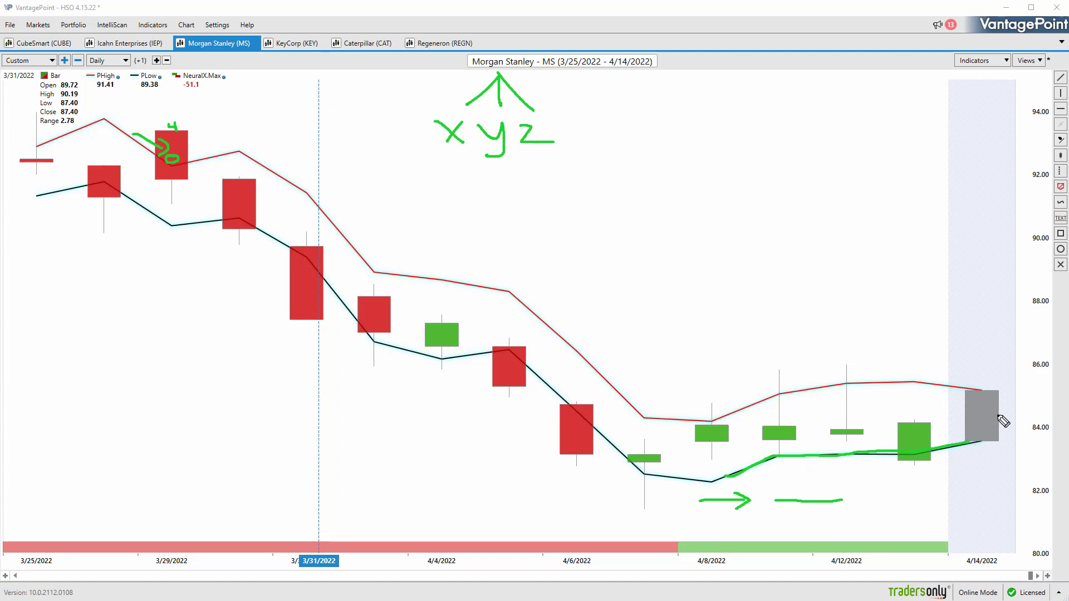
mouse_move(1020, 405)
mouse_down()
mouse_move(1006, 415)
mouse_move(1019, 422)
mouse_up()
mouse_move(717, 419)
mouse_down()
mouse_move(700, 424)
mouse_move(718, 417)
mouse_up()
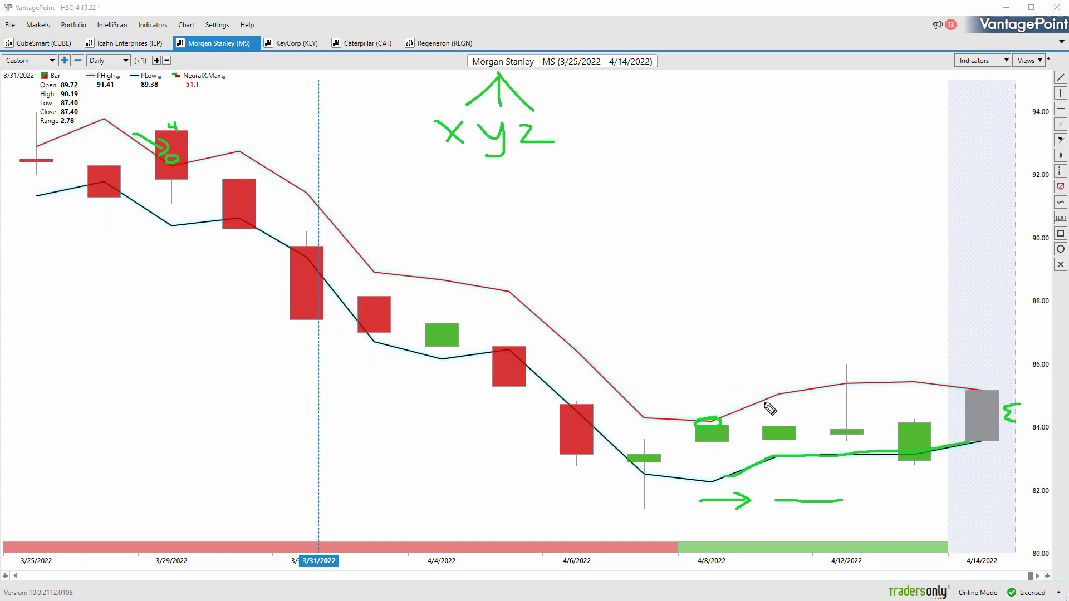
drag(785, 392, 776, 400)
mouse_move(857, 380)
mouse_down()
mouse_move(835, 386)
mouse_move(856, 381)
mouse_up()
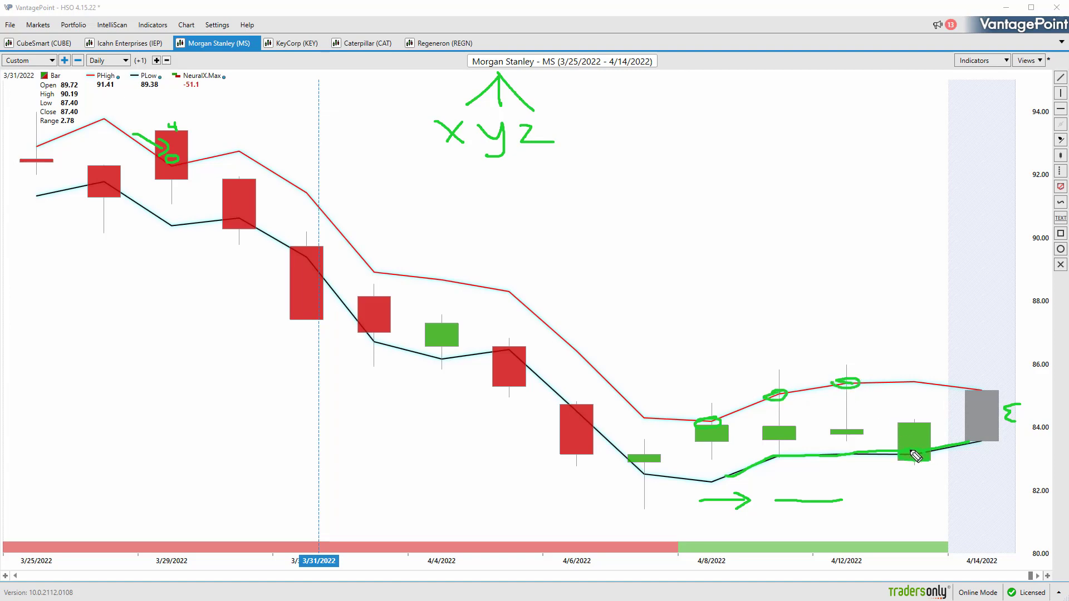
key(Escape)
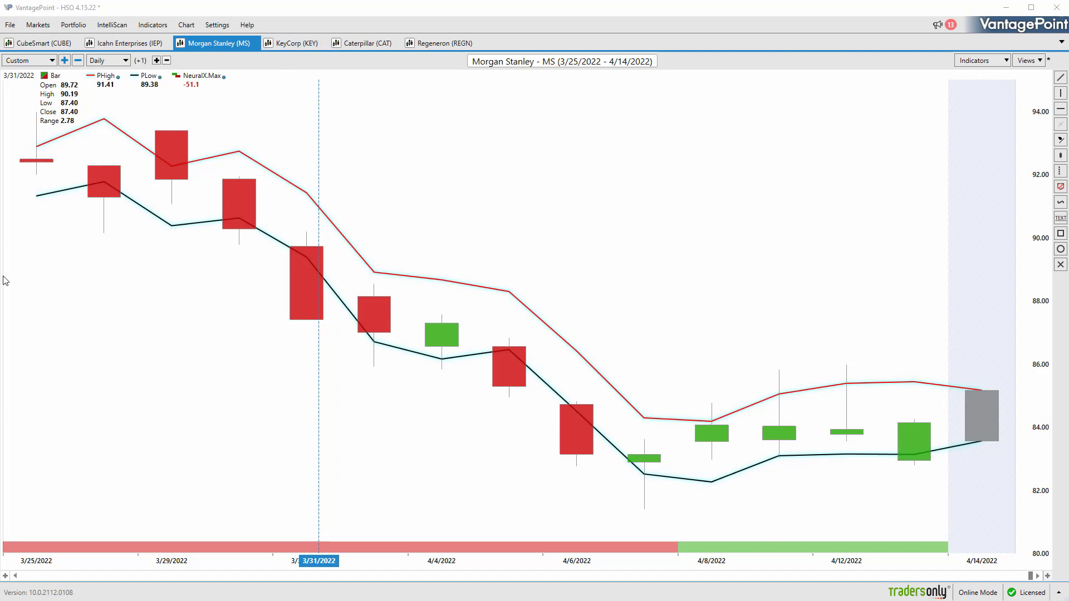
Draw the downtrend curve from 3/28 to 4/7 and a sideways arrow under the 4/8 to 4/13 candles, and clear the ink
mouse_move(132, 165)
mouse_down()
mouse_move(493, 334)
mouse_move(663, 459)
mouse_move(824, 476)
mouse_move(882, 493)
mouse_up()
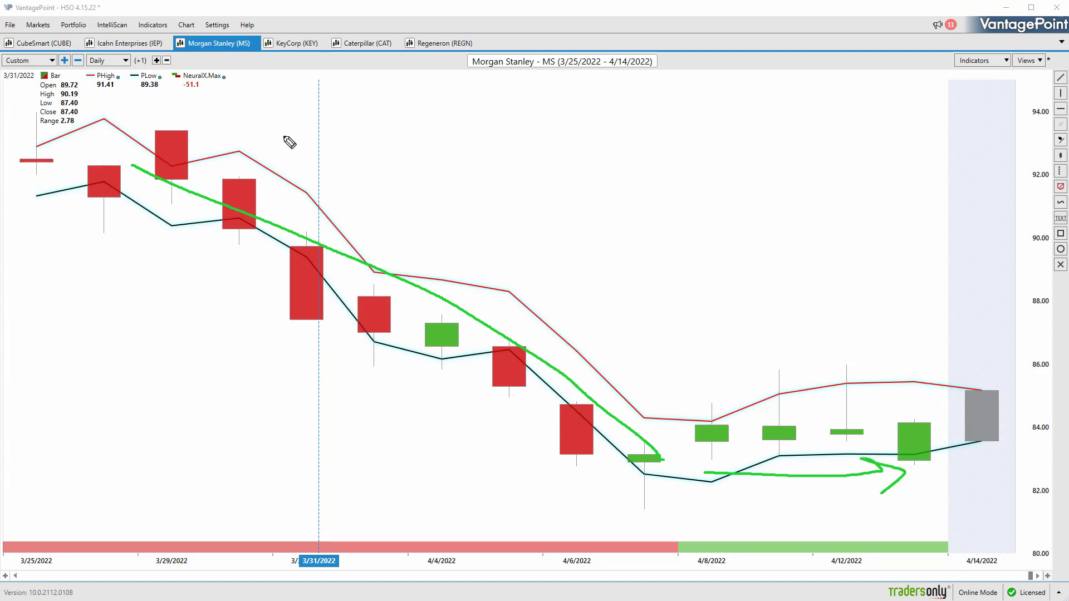
drag(290, 54, 313, 35)
key(Escape)
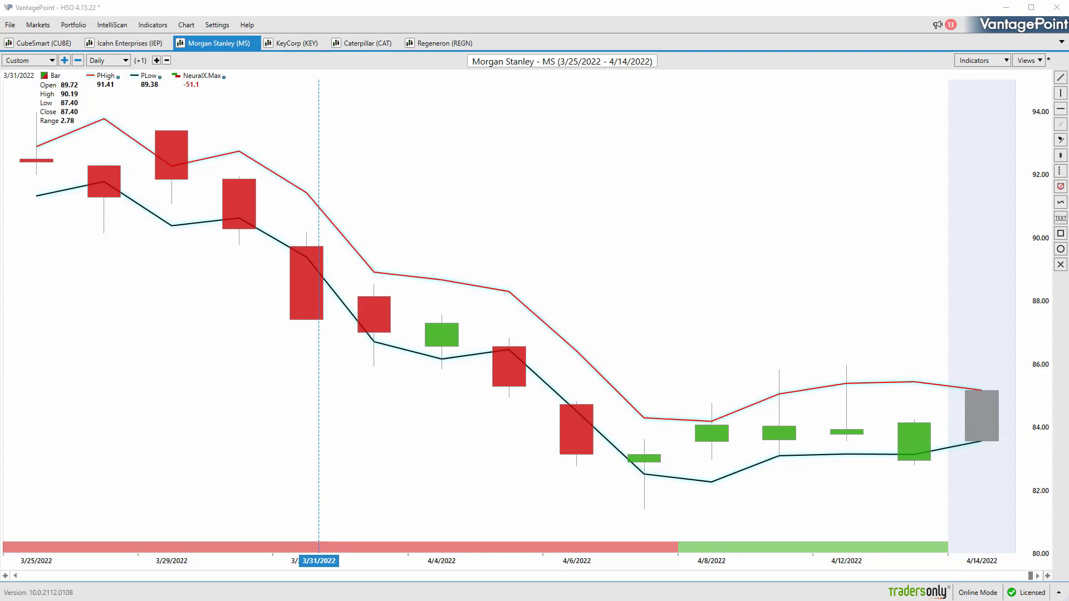
Show the KeyCorp chart with its PHigh and PLow lines and draw a sideways arrow below the candles from 4/7 to 4/13
click(293, 48)
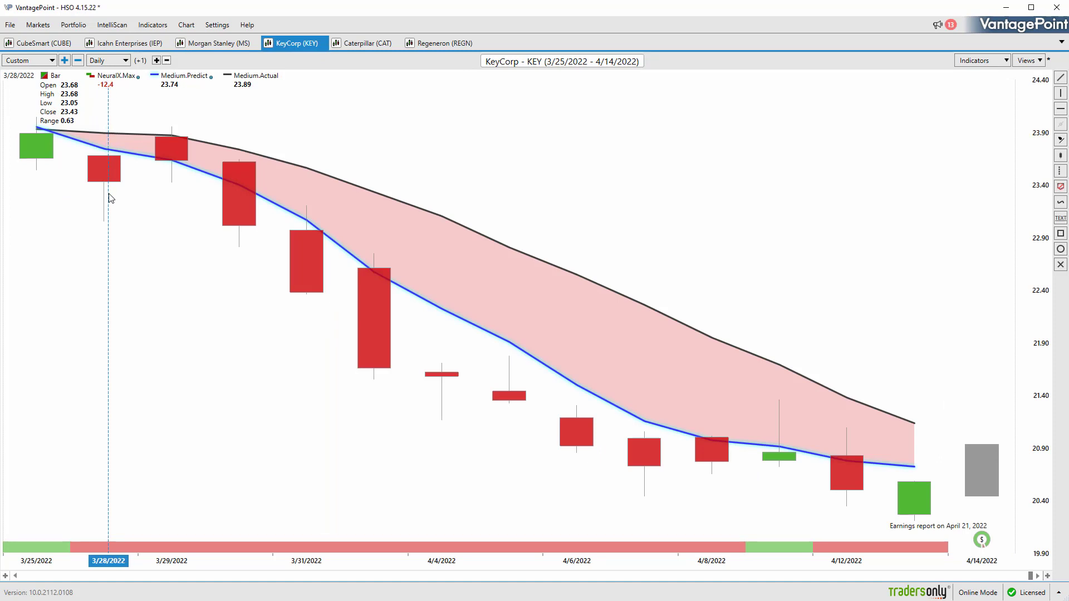
key(F9)
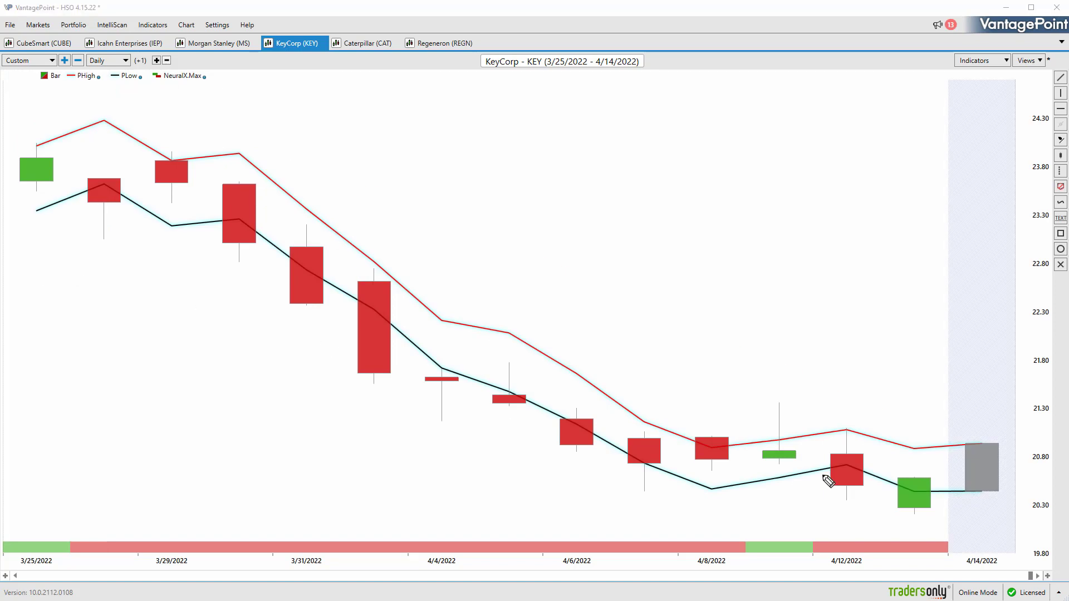
mouse_move(652, 515)
mouse_down()
mouse_move(887, 521)
mouse_move(876, 534)
mouse_up()
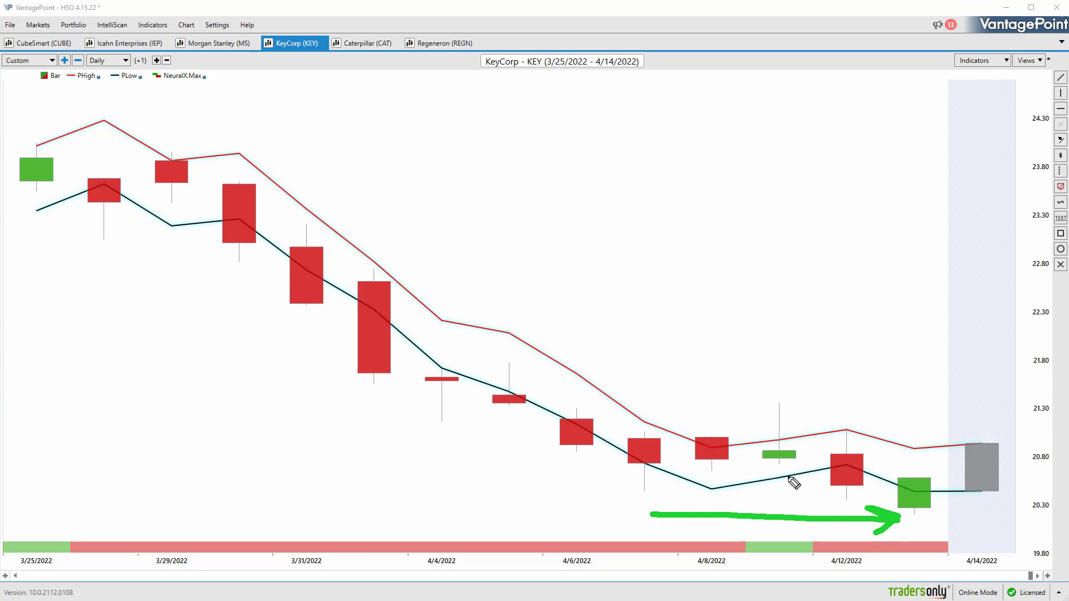
Mark the PHigh line at 4/12 and 4/8, and draw short arrows from the 4/12 candle to 4/13 and forward below 4/13
drag(841, 430, 848, 435)
drag(712, 445, 717, 443)
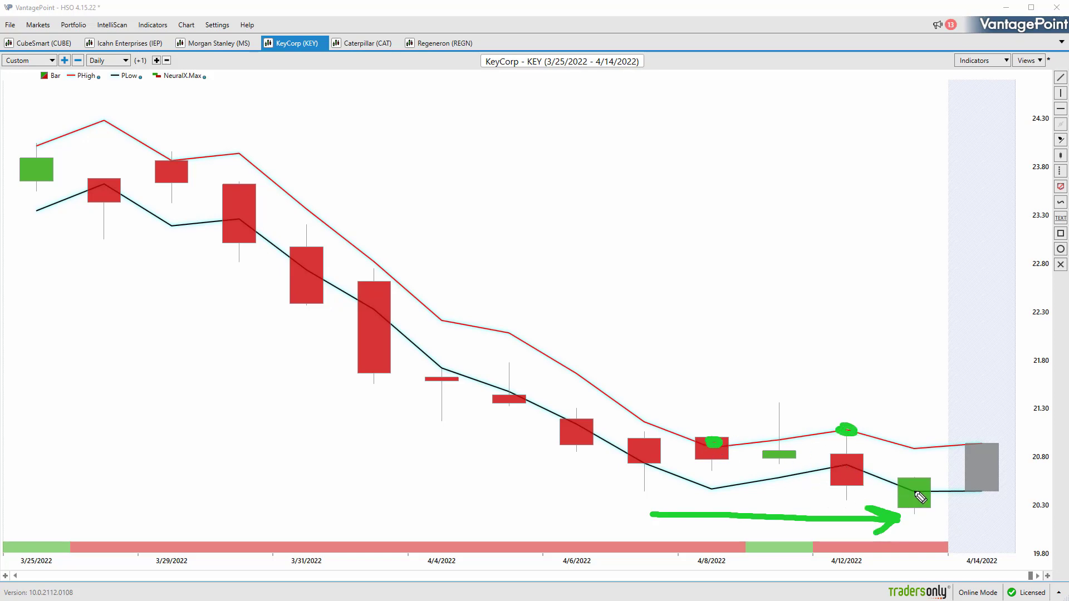
mouse_move(848, 486)
mouse_down()
mouse_move(898, 518)
mouse_move(949, 525)
mouse_up()
drag(940, 519, 940, 534)
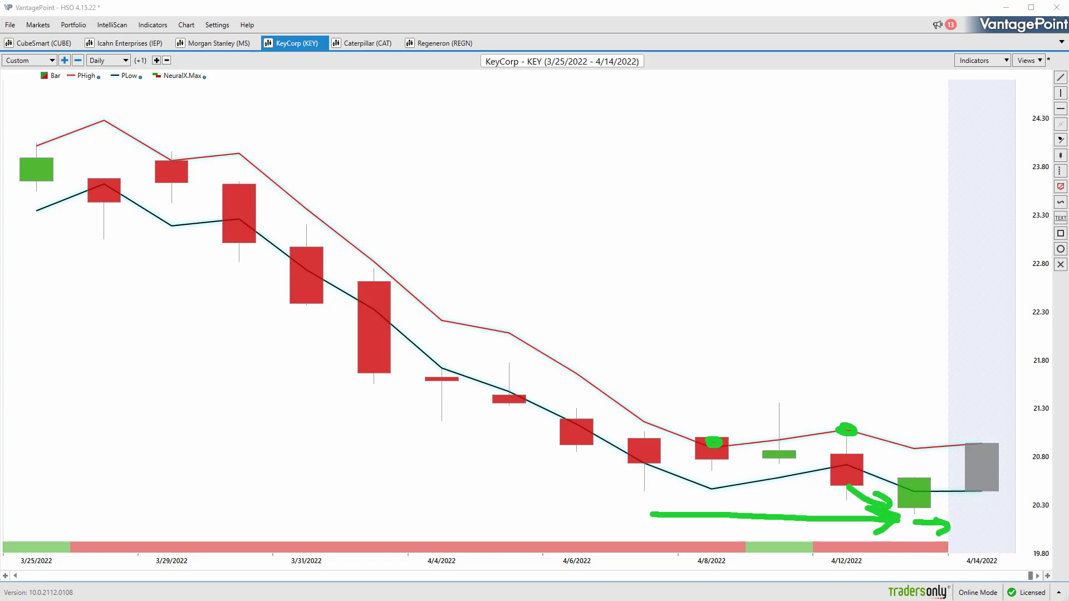
Clear the ink on the KeyCorp chart and show Morgan Stanley with its Medium.Predict and Medium.Actual moving averages
key(Escape)
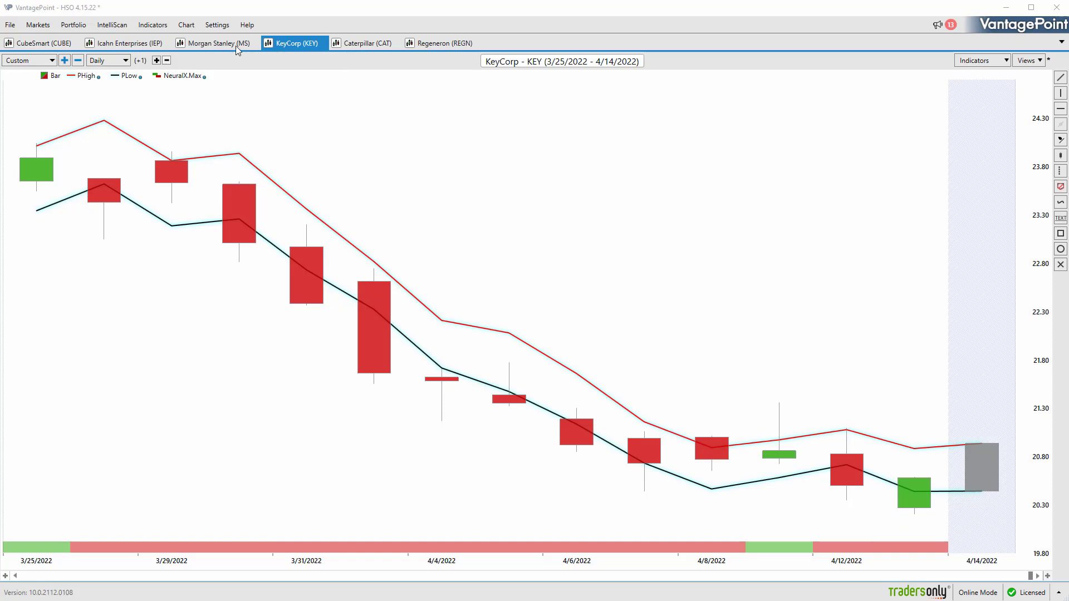
click(225, 46)
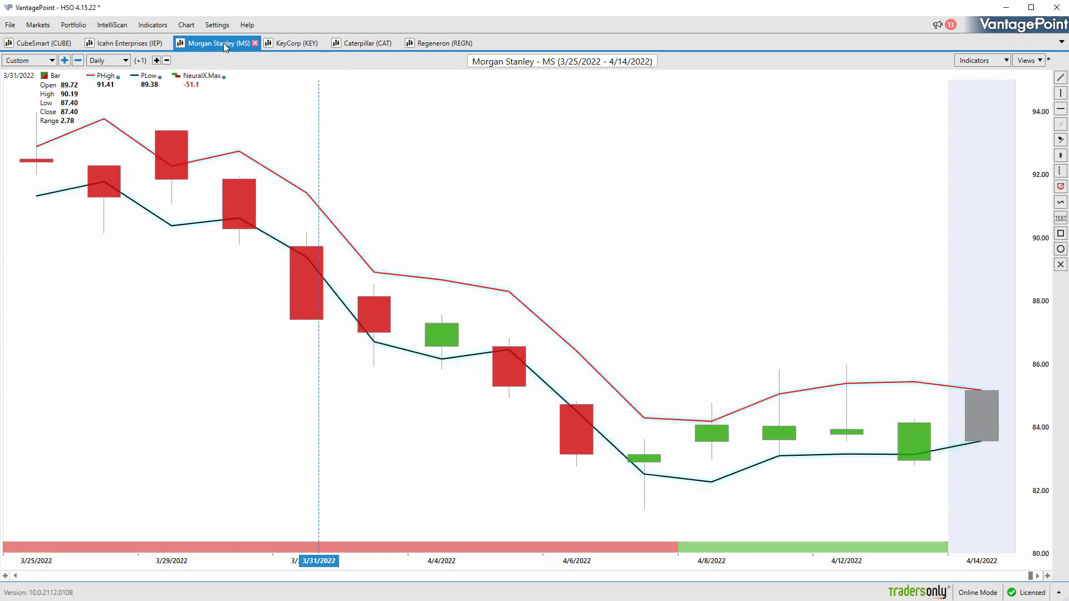
key(F2)
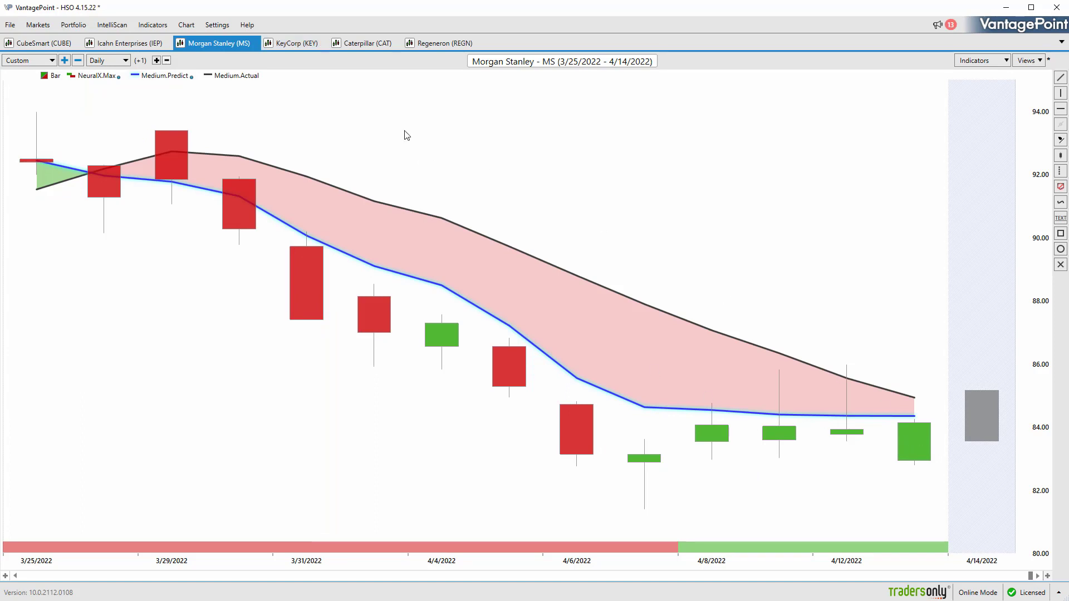
Show KeyCorp with its medium moving averages and measure the decline with a trend line from the 3/29 candle to 4/13, displaying its profit calculation
click(287, 44)
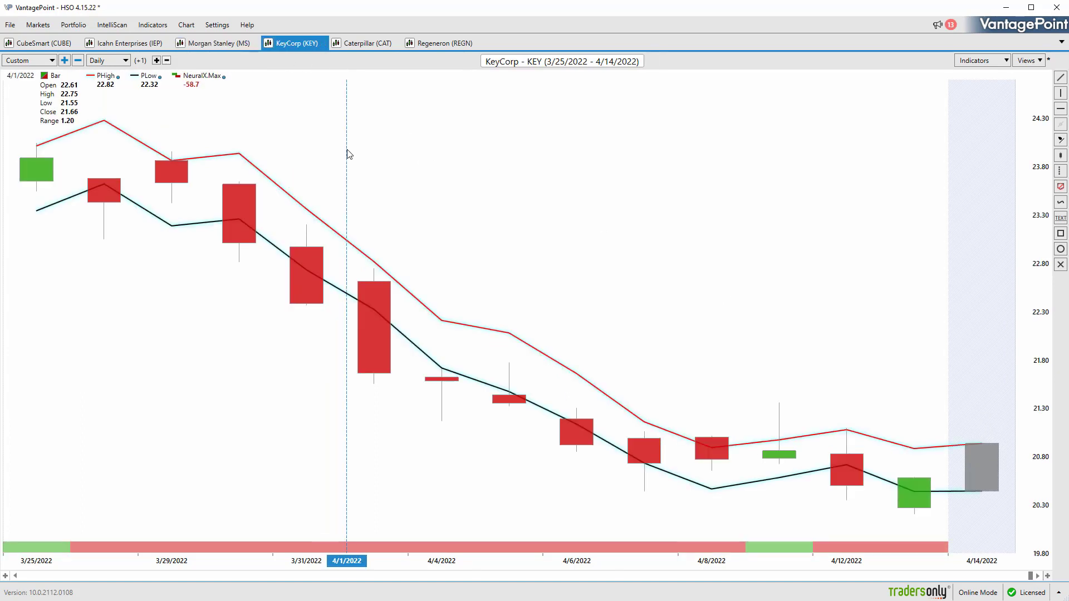
key(Page_Down)
click(1063, 80)
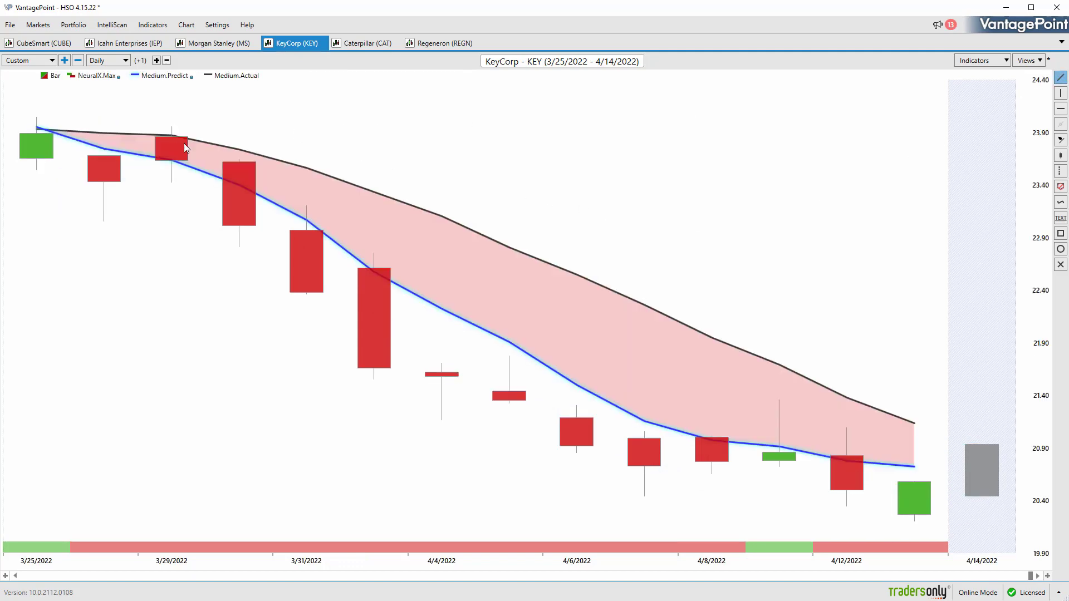
mouse_move(169, 145)
mouse_down()
mouse_move(927, 498)
mouse_move(902, 479)
mouse_up()
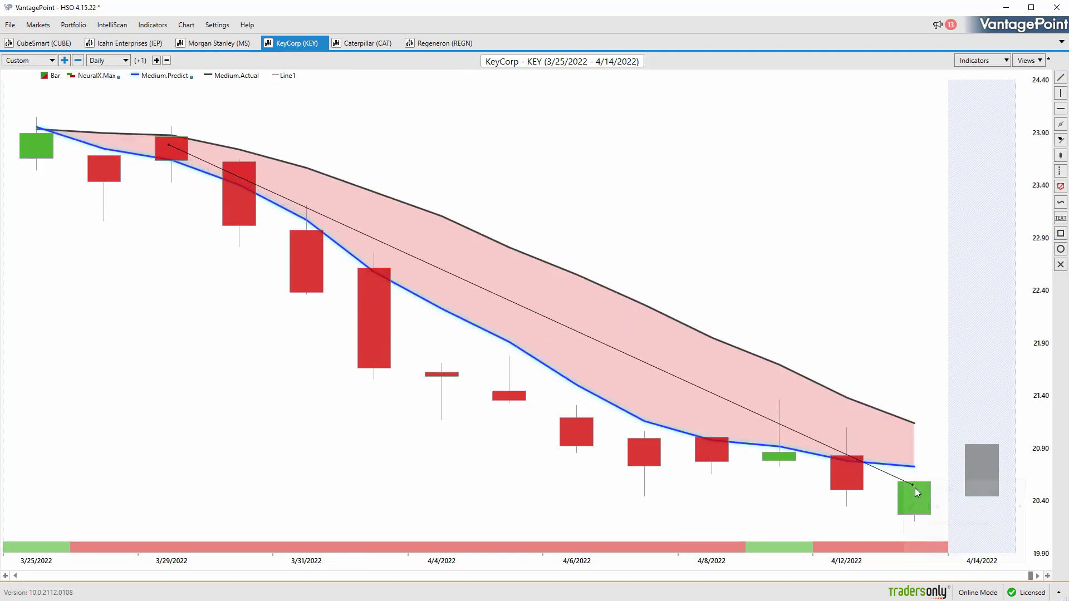
right_click(904, 480)
click(922, 490)
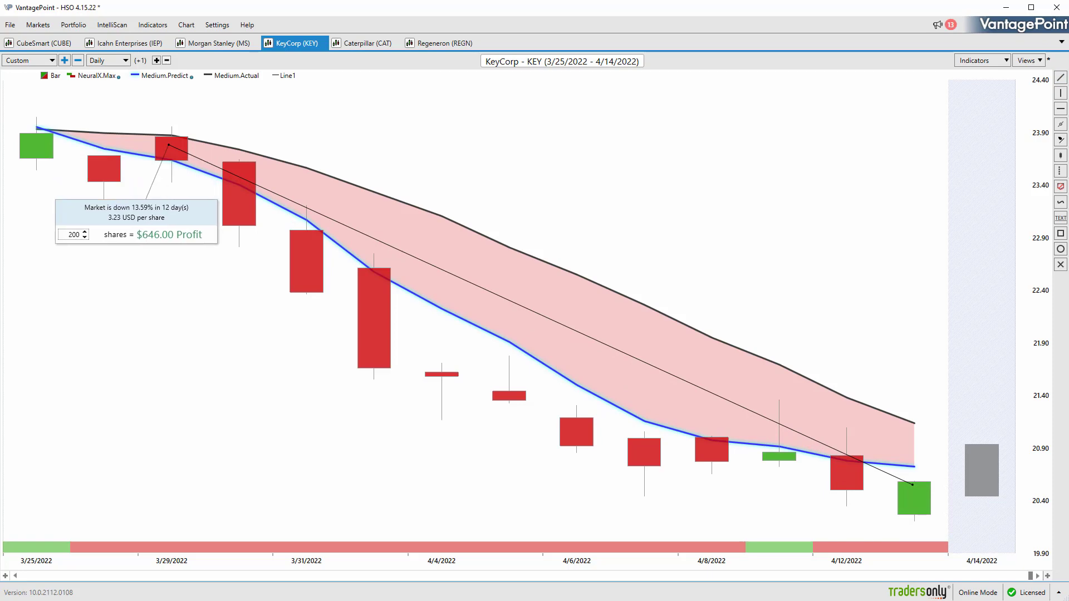
Underline the percentage decline in the profit callout, draw an upward-curving arrow near 4/13, underline the Morgan Stanley chart name, and clear the ink
drag(122, 214, 159, 218)
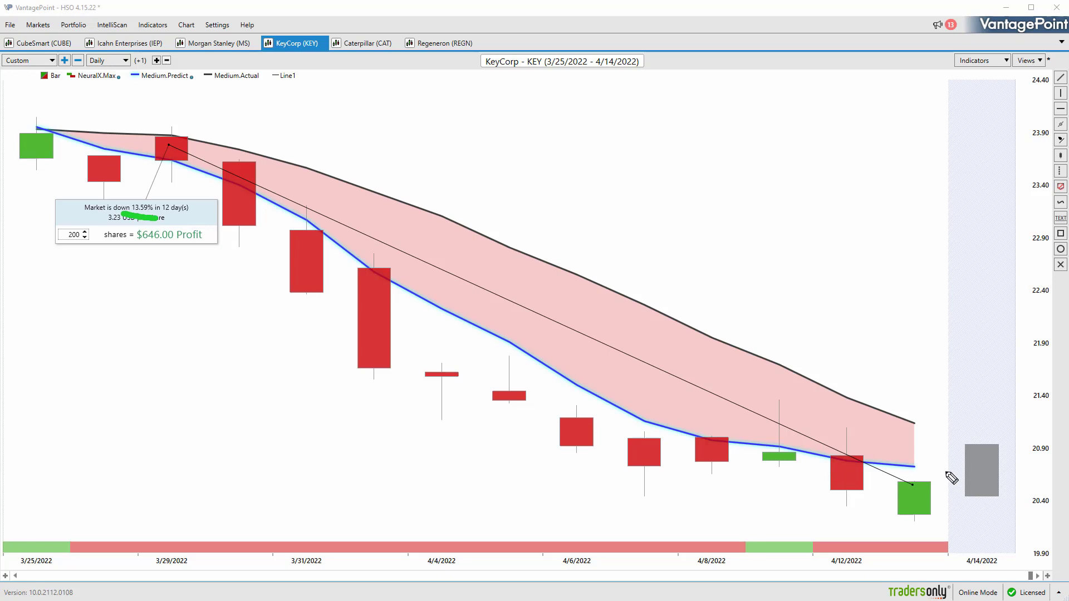
mouse_move(873, 423)
mouse_down()
mouse_move(893, 437)
mouse_move(953, 380)
mouse_move(957, 396)
mouse_up()
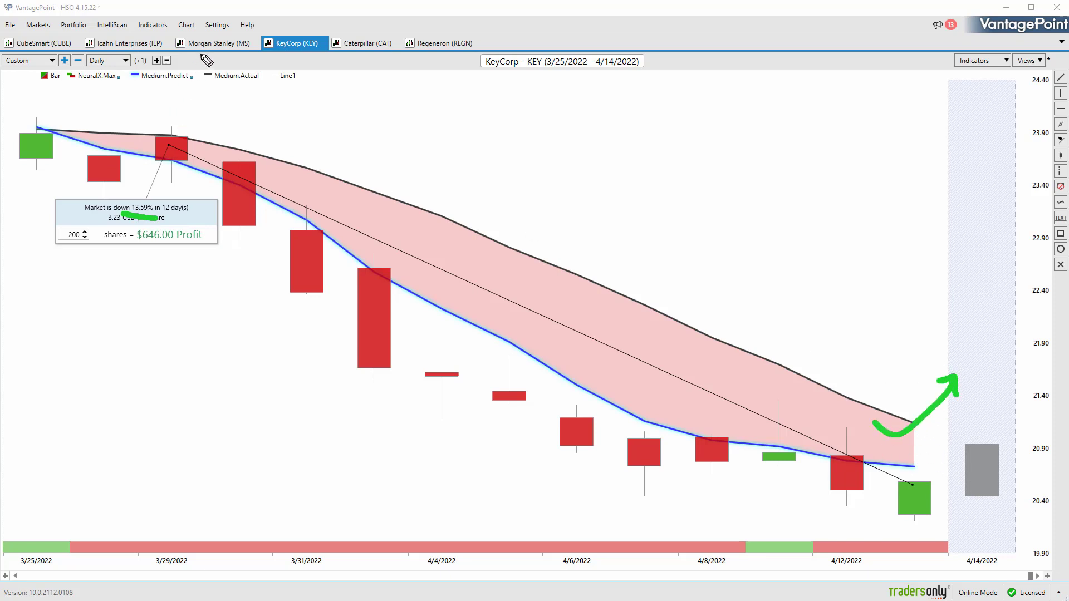
drag(186, 53, 244, 51)
key(Escape)
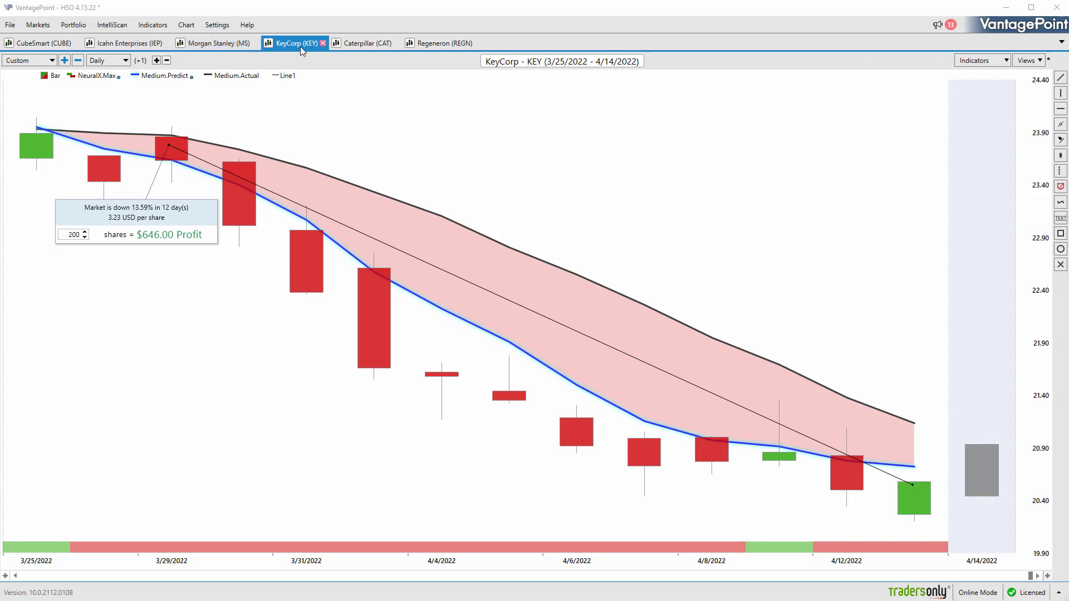
Show the Caterpillar chart, circle the 3/3 crossover and the word IntelliScan, draw upward arrows toward the 3/3 and 3/8 candles, and clear the ink
click(366, 46)
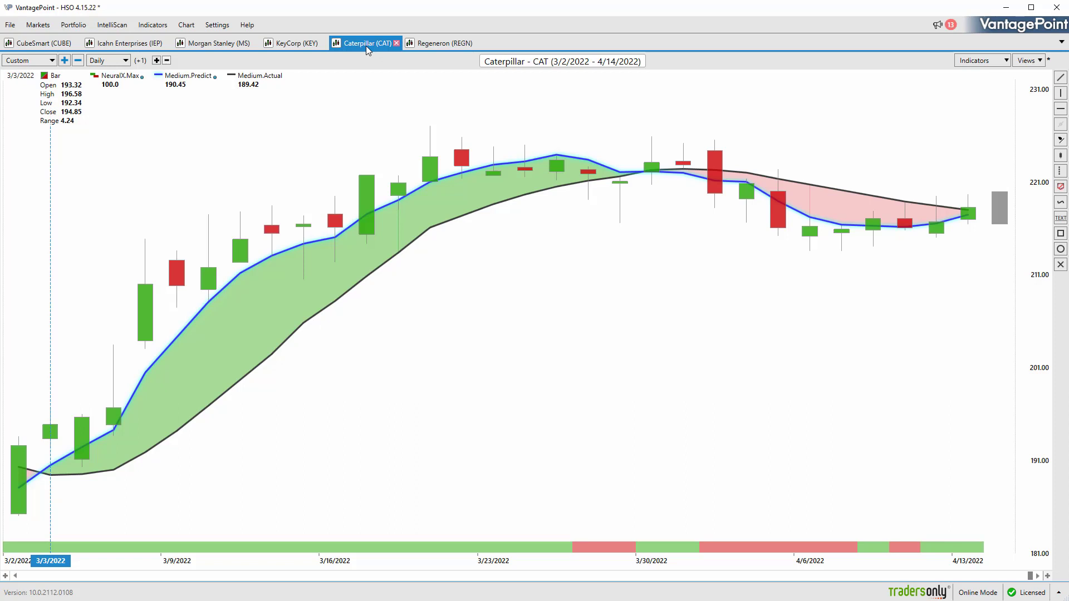
mouse_move(63, 455)
mouse_down()
mouse_move(62, 478)
mouse_move(49, 460)
mouse_move(62, 390)
mouse_up()
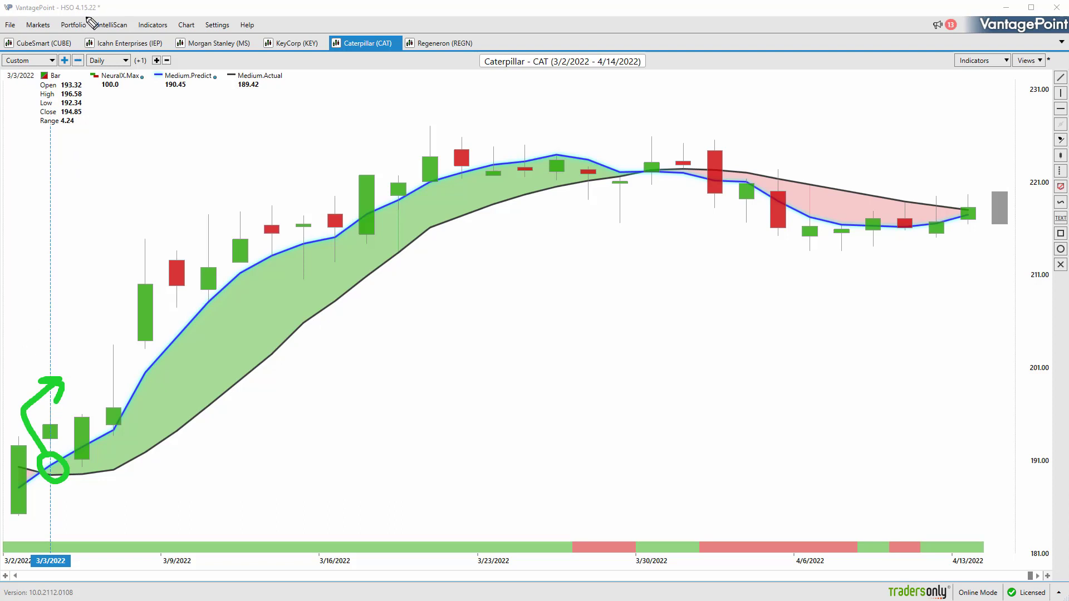
drag(90, 15, 101, 37)
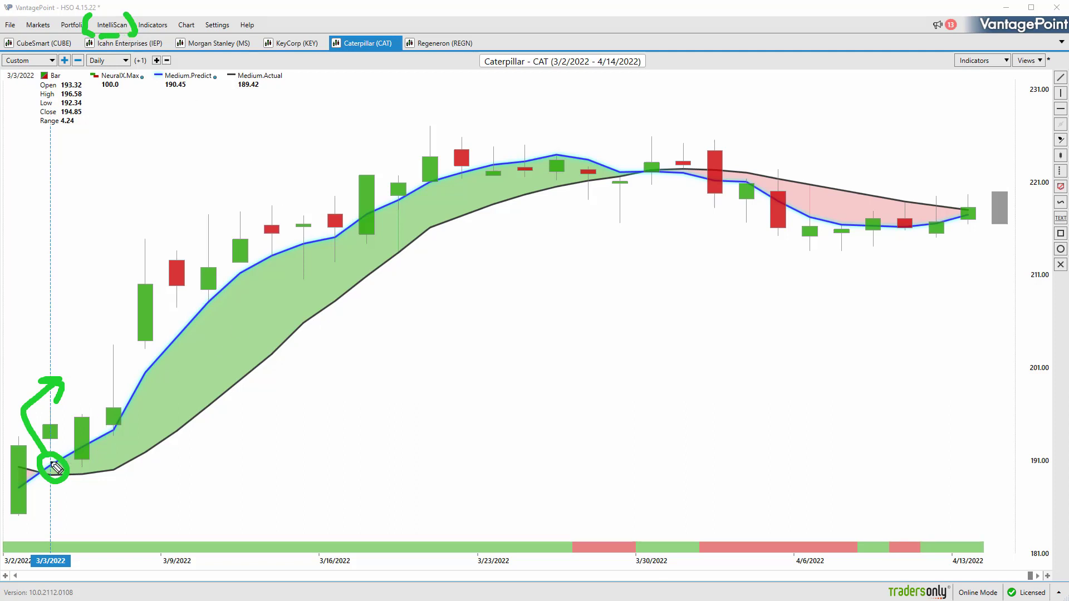
mouse_move(49, 469)
mouse_down()
mouse_move(38, 440)
mouse_move(48, 384)
mouse_move(61, 406)
mouse_up()
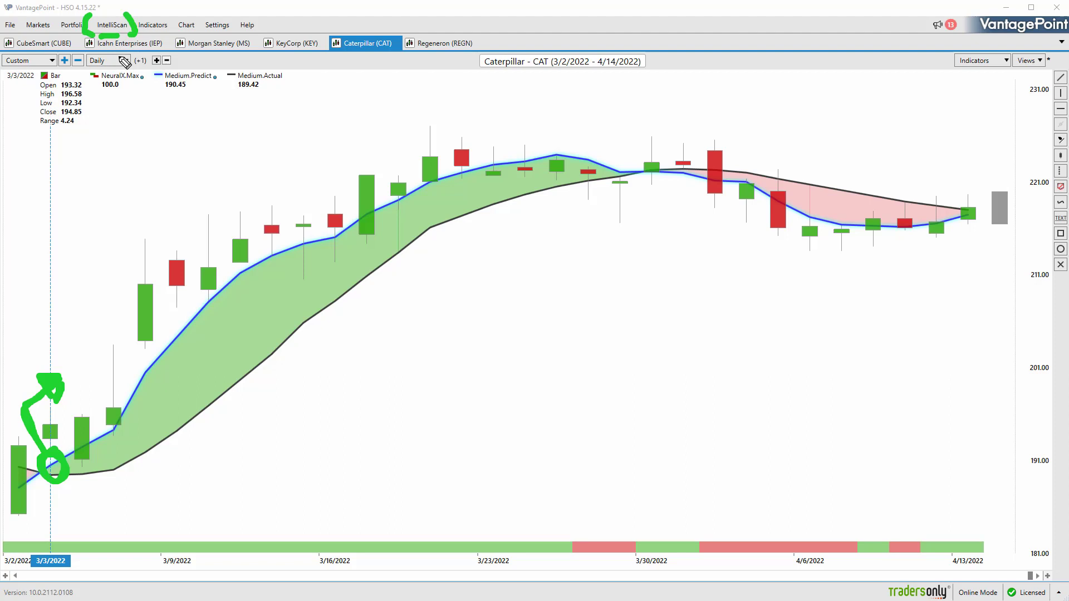
mouse_move(87, 328)
mouse_down()
mouse_move(111, 281)
mouse_move(142, 279)
mouse_up()
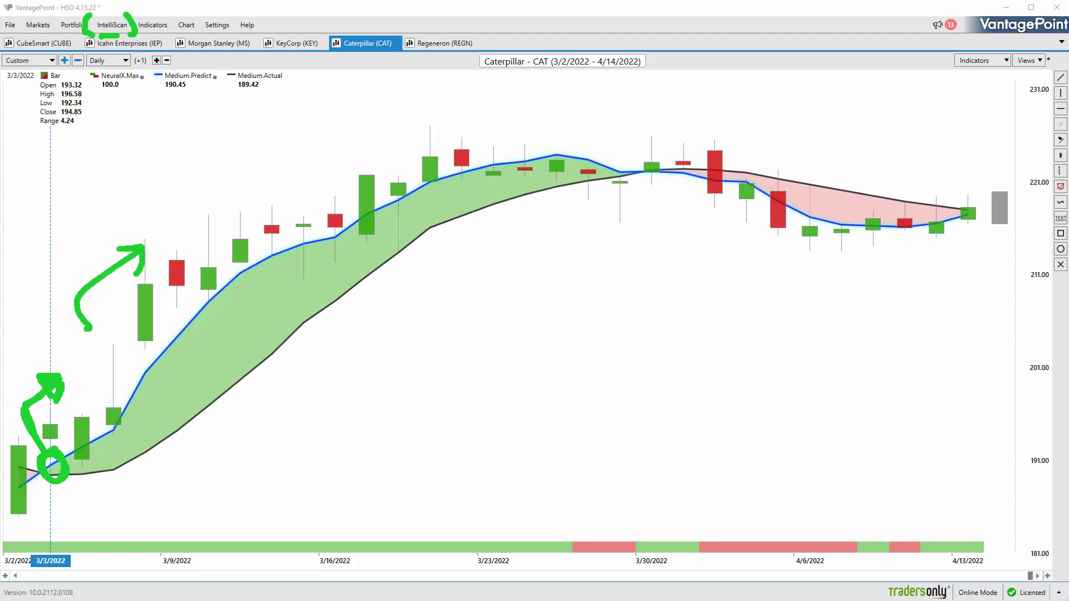
key(Escape)
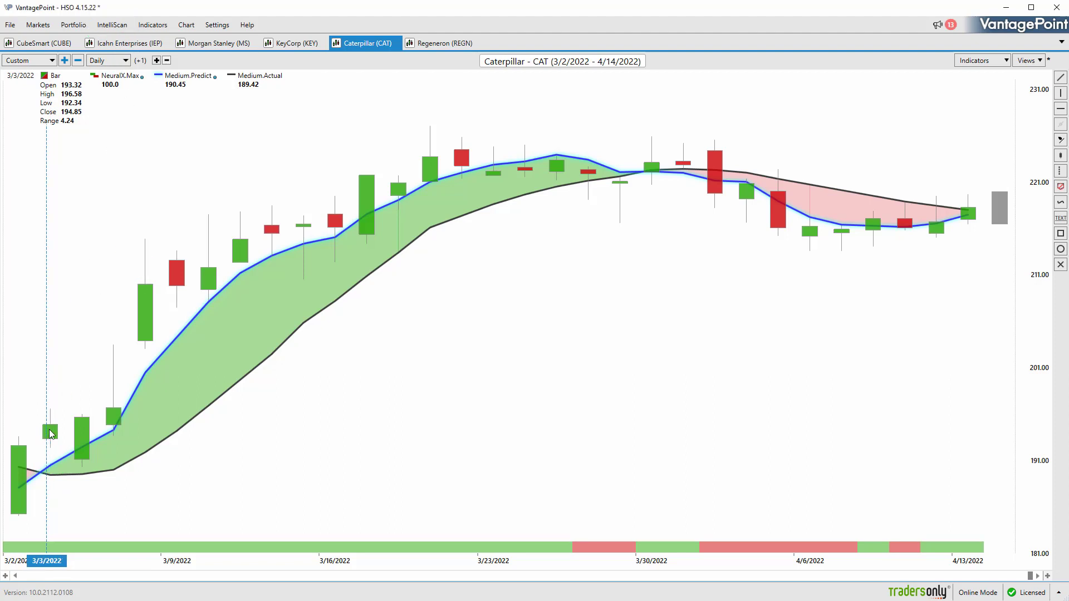
Show Caterpillar's PHigh and PLow lines, mark points around the PLow line from 3/4 to 4/1, and clear the ink
key(ctrl+2)
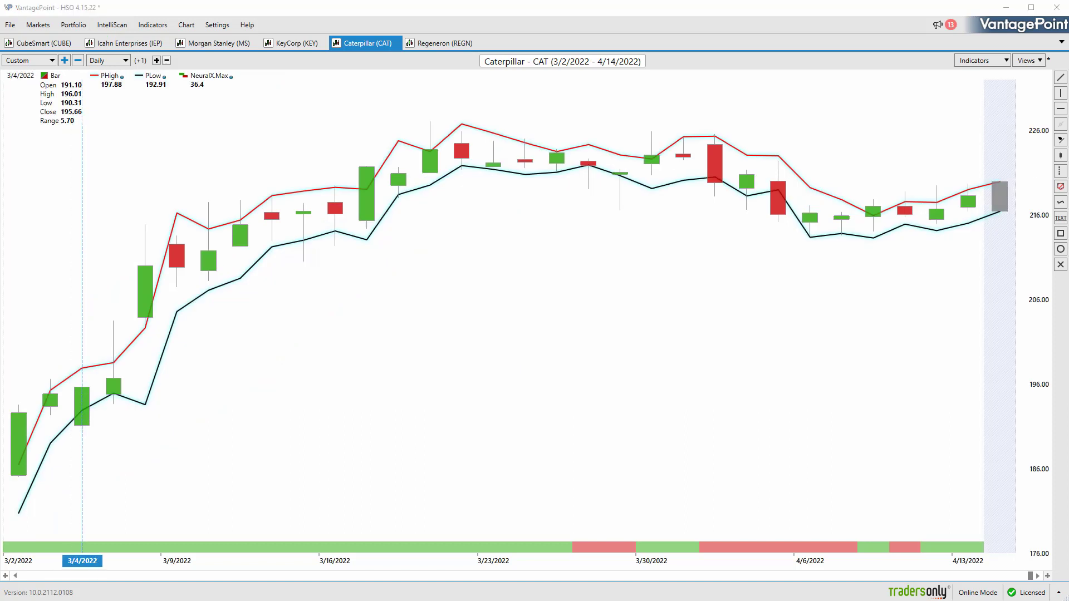
drag(107, 393, 120, 393)
drag(294, 241, 342, 231)
drag(391, 201, 470, 163)
drag(570, 160, 613, 183)
drag(639, 157, 719, 175)
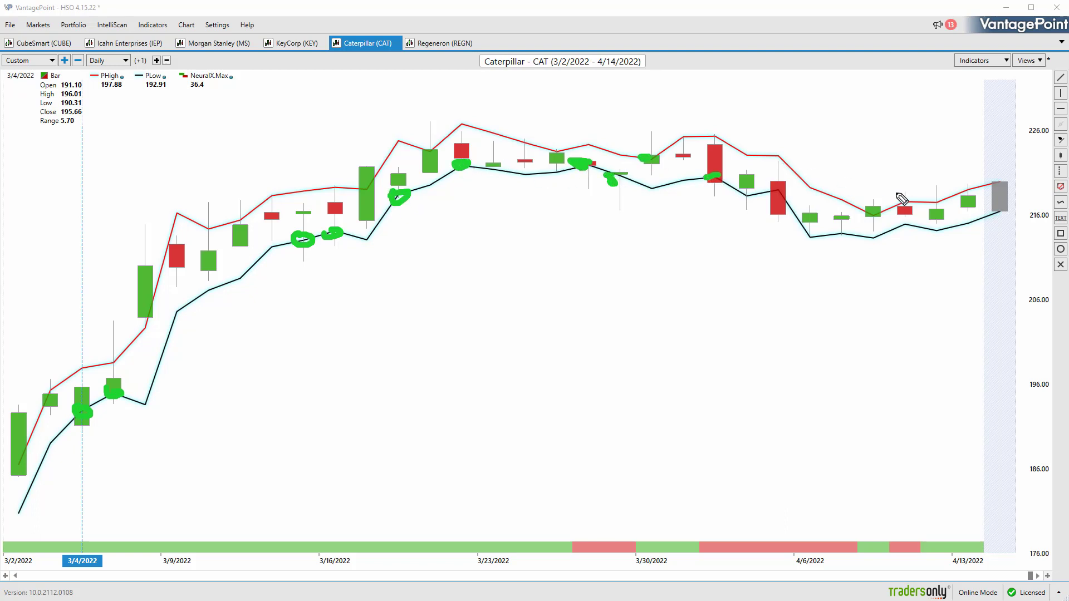
key(Escape)
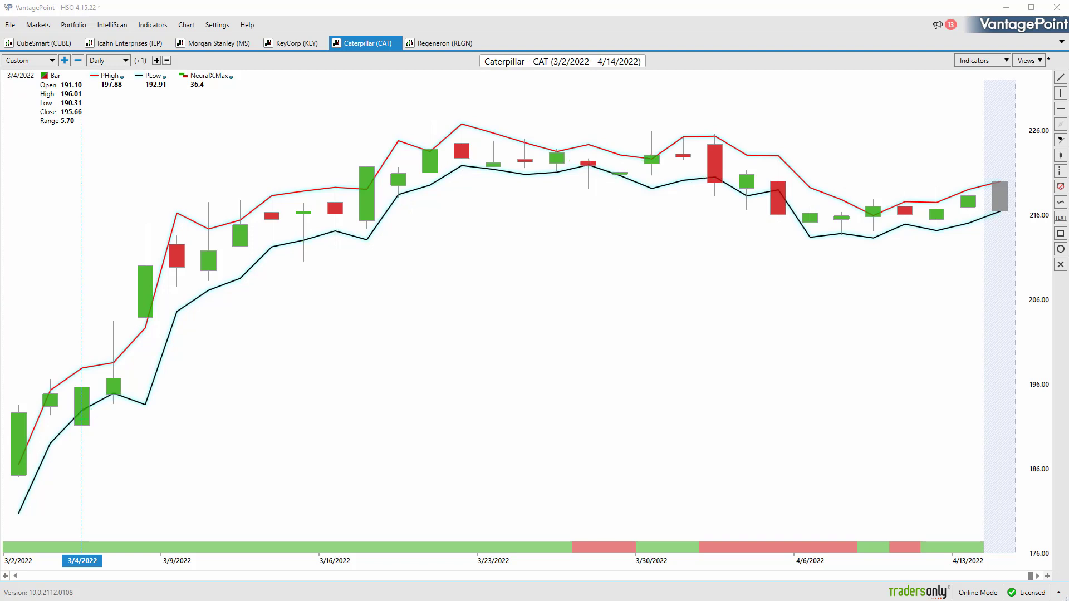
Restore Caterpillar's medium moving averages, circle the 3/30 crossover, draw a sideways arrow above the neural index and a downward arrow toward 4/1, and clear the ink
click(383, 365)
key(F2)
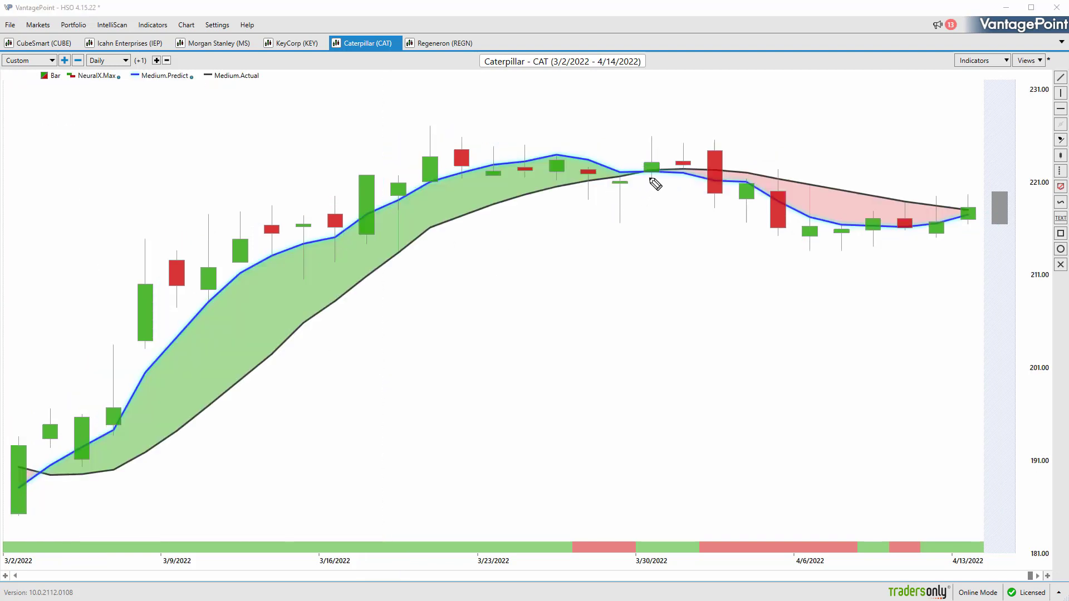
mouse_move(641, 154)
mouse_down()
mouse_move(637, 169)
mouse_move(649, 159)
mouse_up()
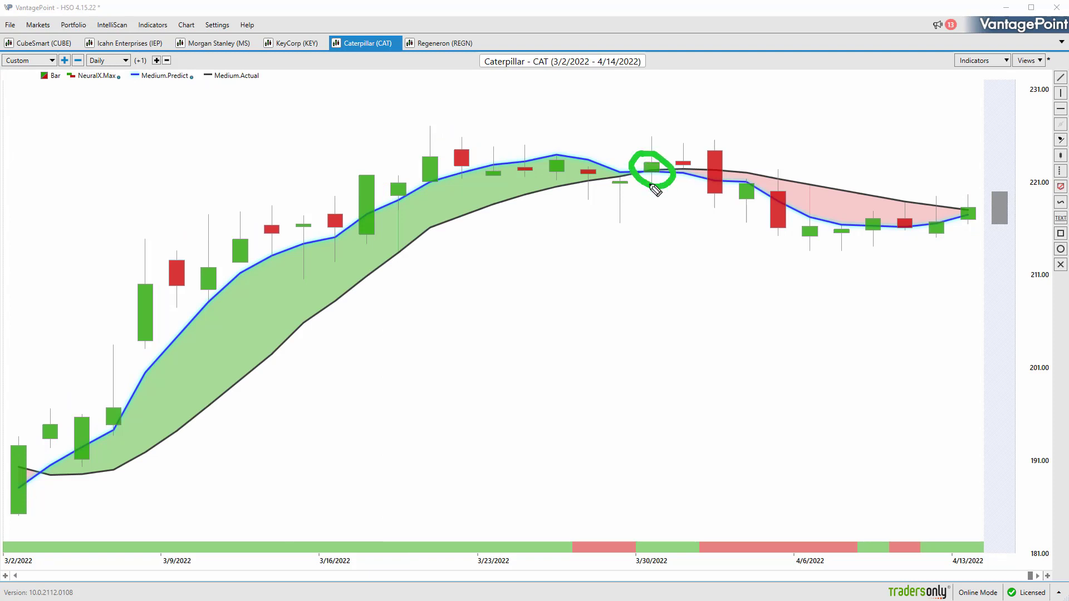
mouse_move(650, 507)
mouse_down()
mouse_move(693, 503)
mouse_move(689, 509)
mouse_up()
drag(688, 185, 701, 207)
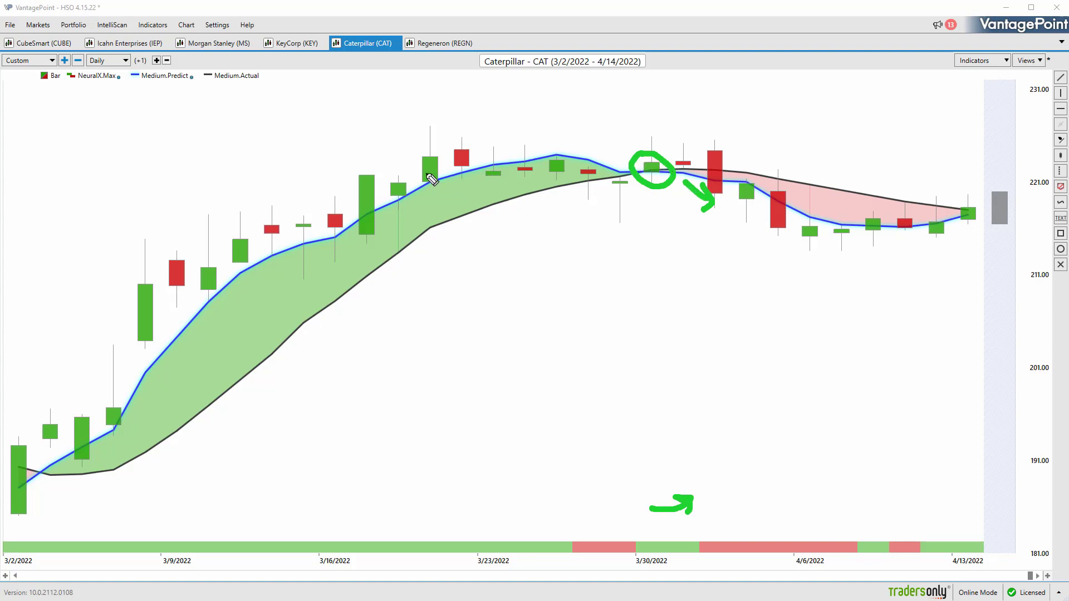
key(e)
Trace the Medium.Predict line from 3/21 to 3/25 and write X, Z and Y with converging arrows above it
drag(438, 172, 566, 157)
mouse_move(546, 90)
mouse_down()
mouse_move(593, 96)
mouse_move(531, 117)
mouse_up()
mouse_move(564, 99)
mouse_down()
mouse_move(565, 114)
mouse_move(580, 115)
mouse_up()
mouse_move(589, 106)
mouse_down()
mouse_move(596, 126)
mouse_move(566, 101)
mouse_up()
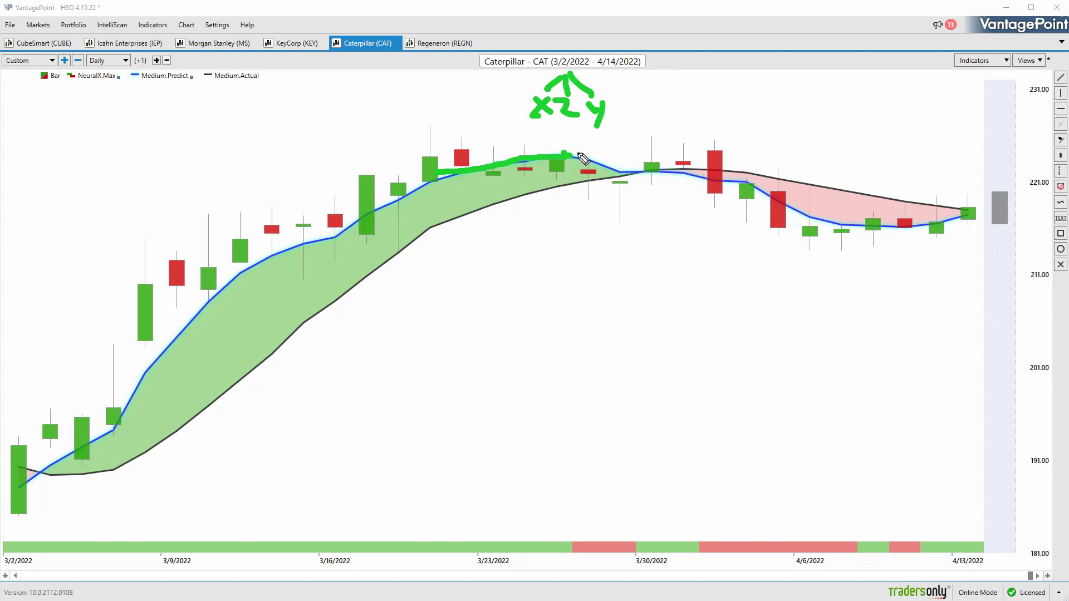
Draw a forward arrow above the April candles, trace Medium.Predict down through the 3/30 crossover, add a downward arrow above the neural index, and clear the ink
mouse_move(749, 150)
mouse_down()
mouse_move(836, 150)
mouse_move(824, 168)
mouse_up()
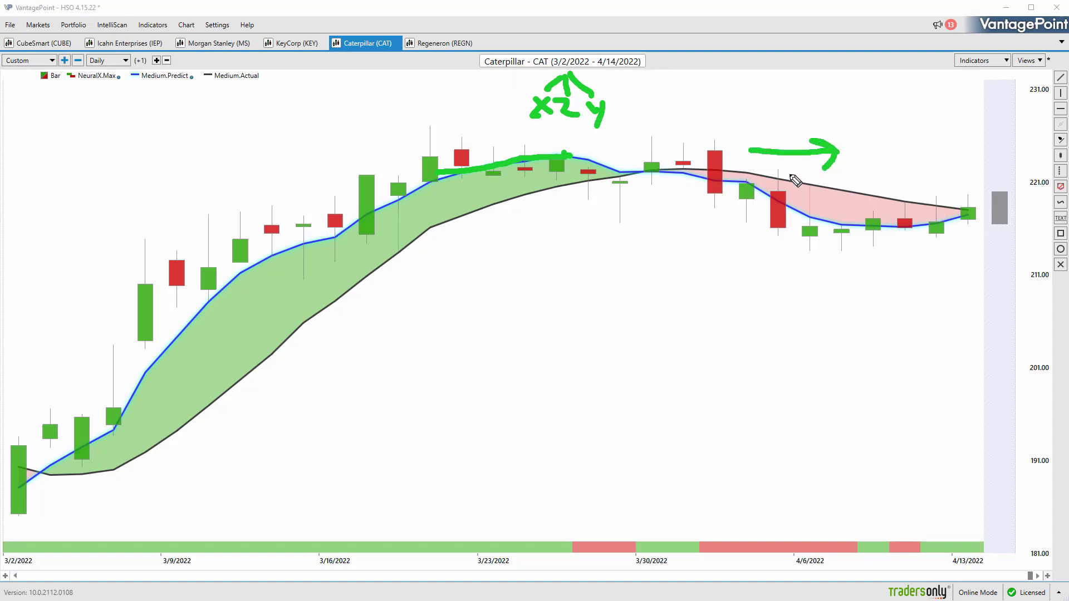
mouse_move(569, 156)
mouse_down()
mouse_move(712, 183)
mouse_move(699, 196)
mouse_move(646, 179)
mouse_up()
drag(690, 499, 732, 530)
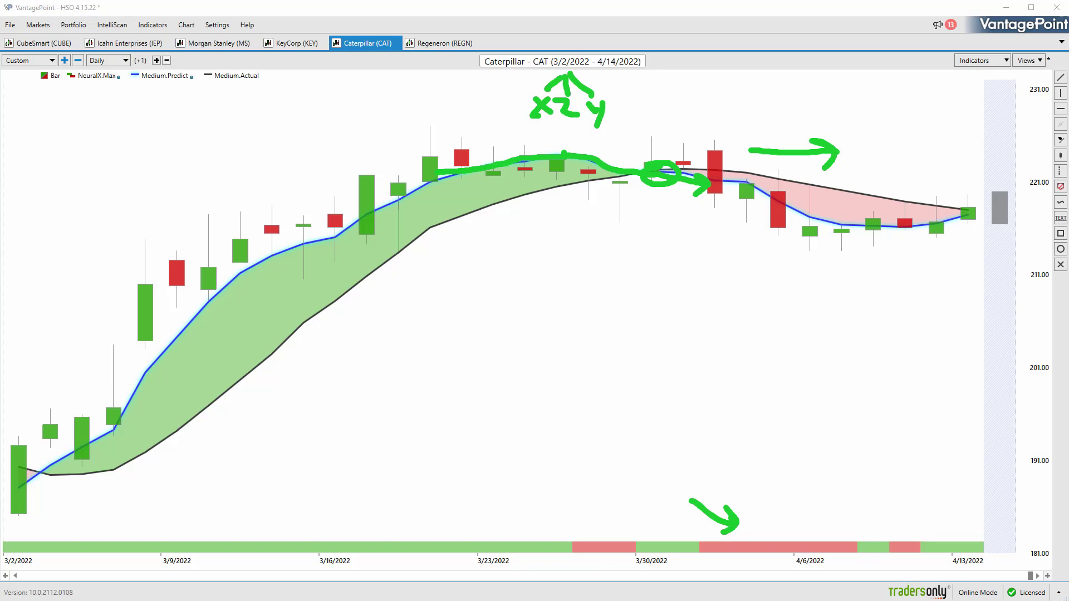
key(e)
Circle the crossover at 3/30 to 3/31 and the Medium.Predict line around 4/11 to 4/12, and clear the ink
mouse_move(656, 156)
mouse_down()
mouse_move(658, 186)
mouse_move(660, 161)
mouse_up()
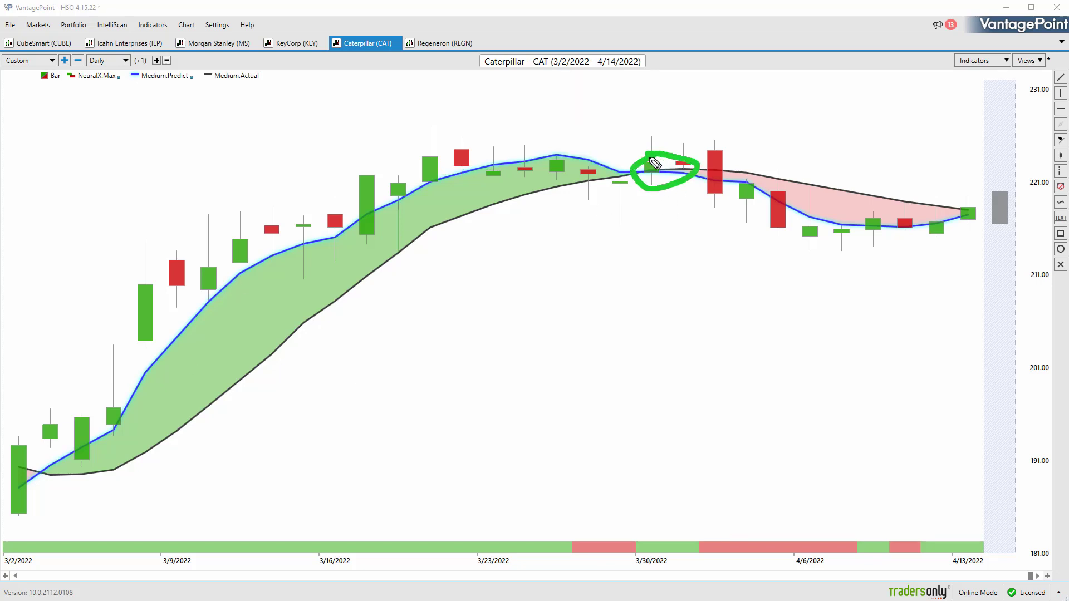
mouse_move(893, 210)
mouse_down()
mouse_move(885, 237)
mouse_move(906, 221)
mouse_up()
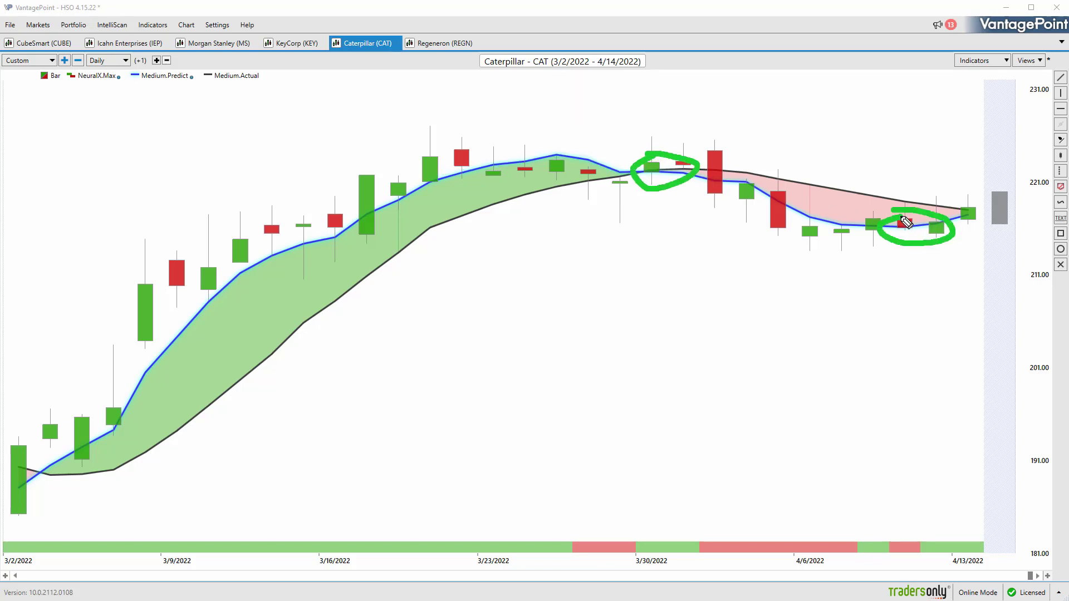
key(e)
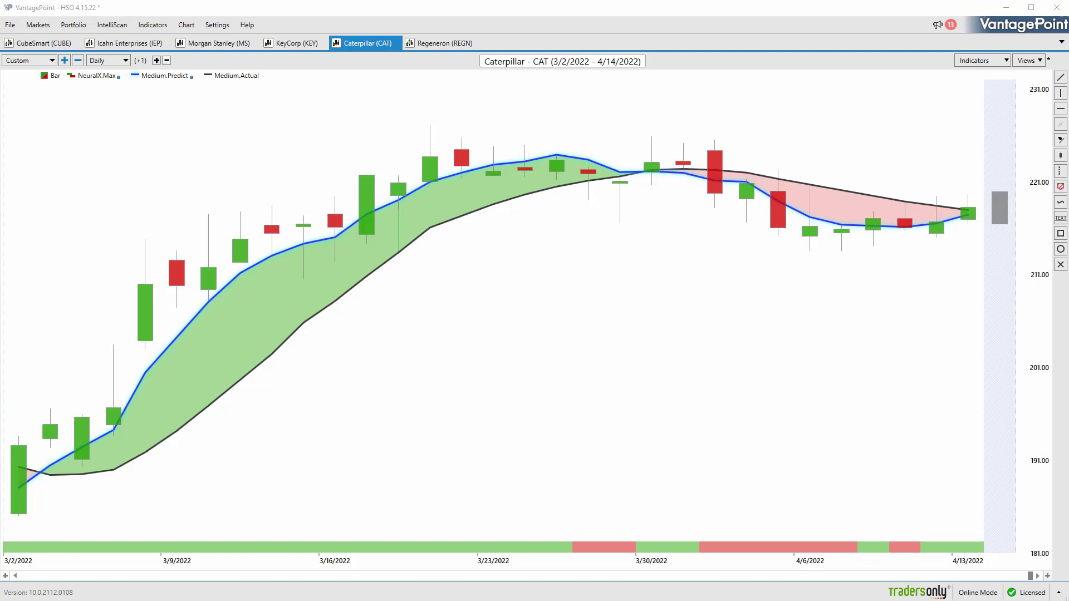
key(Escape)
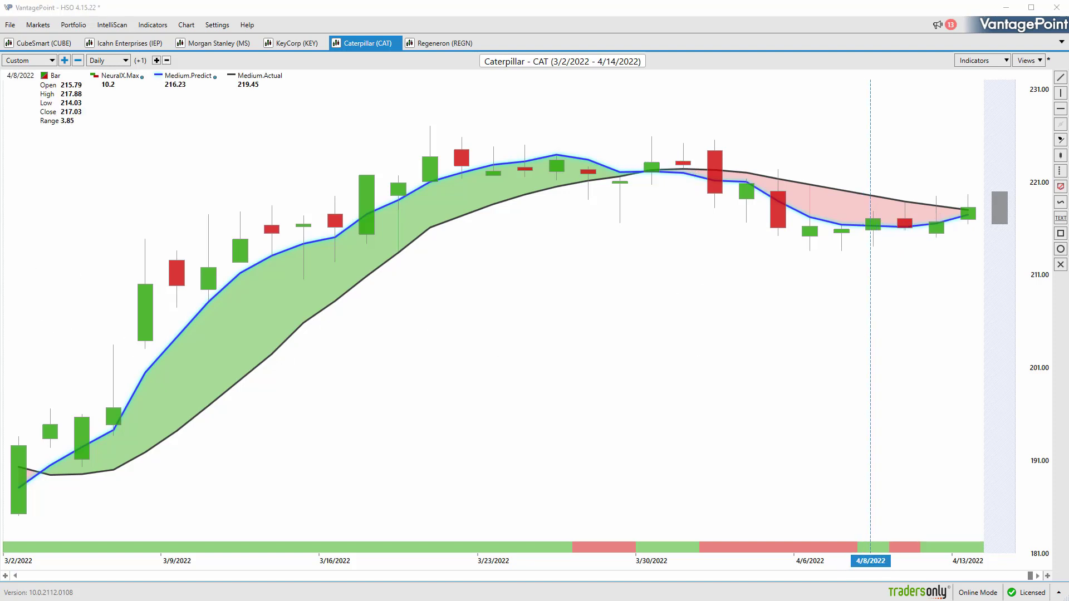
Draw an arrow above the neural index from 4/8 to 4/13, mark around the candles over those dates, and clear the ink
drag(865, 506, 969, 518)
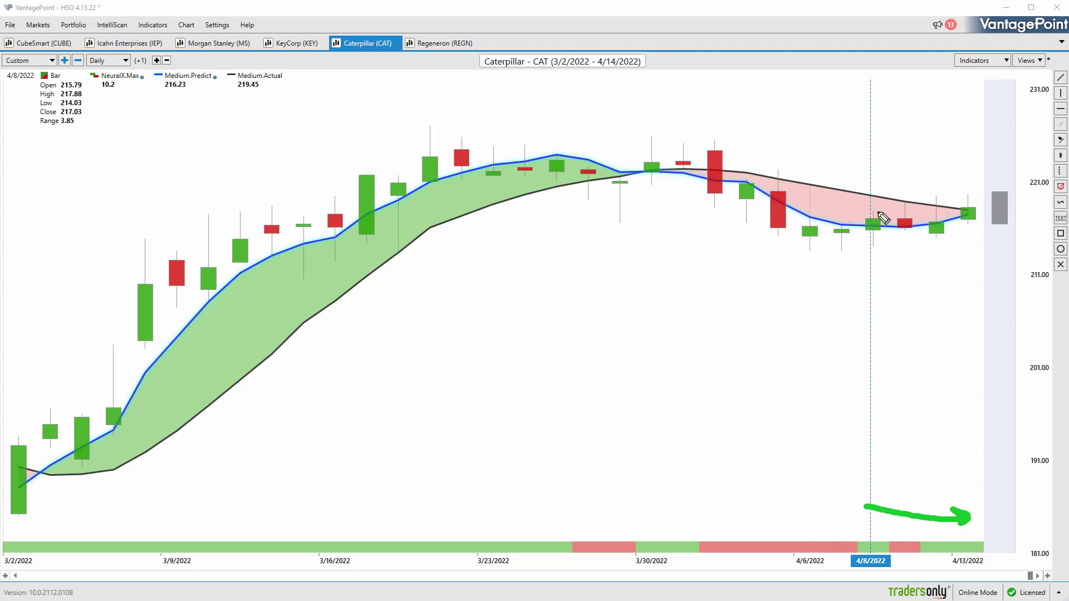
click(878, 208)
click(882, 229)
click(904, 206)
click(906, 226)
click(922, 205)
click(936, 222)
click(950, 204)
drag(963, 211, 974, 204)
key(Escape)
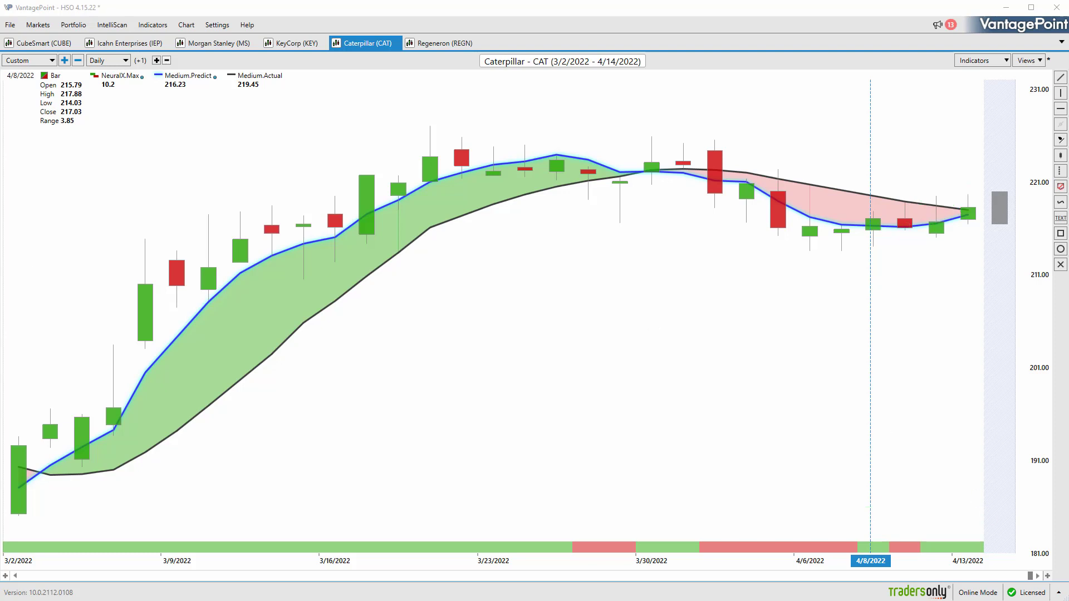
Underline the 3/29 candle, bracket the stretch from 3/25 to 4/12 with curved strokes, and clear the ink
drag(607, 198, 639, 192)
drag(604, 122, 565, 205)
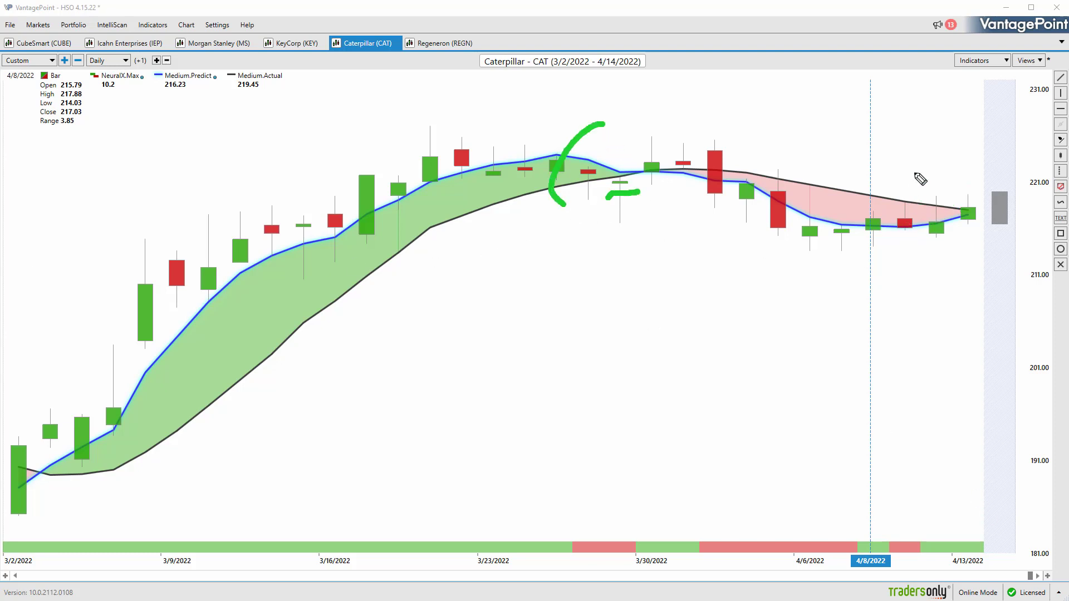
drag(913, 166, 933, 269)
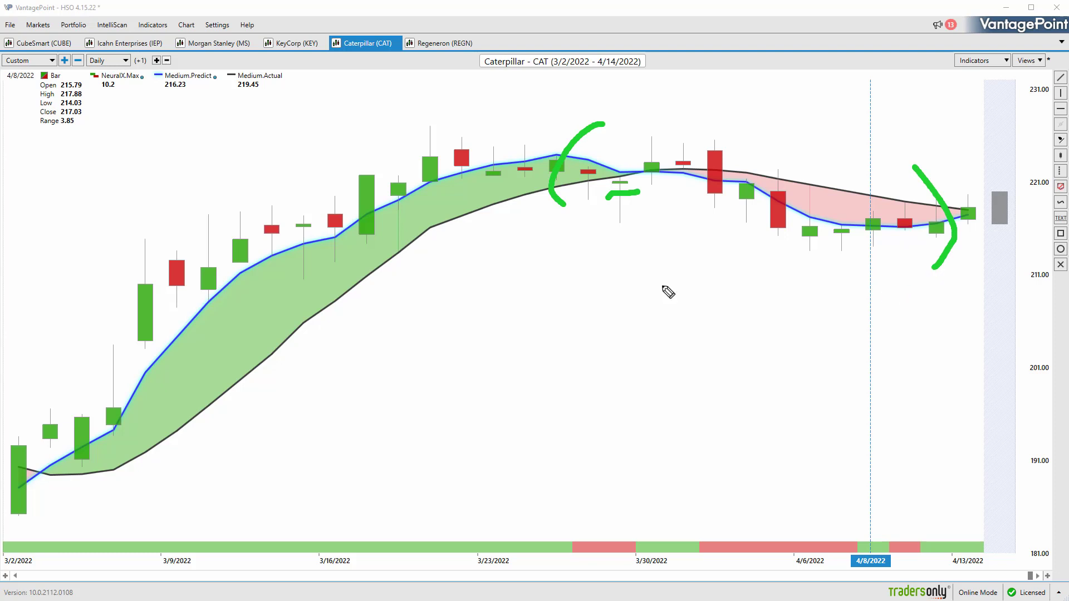
key(Escape)
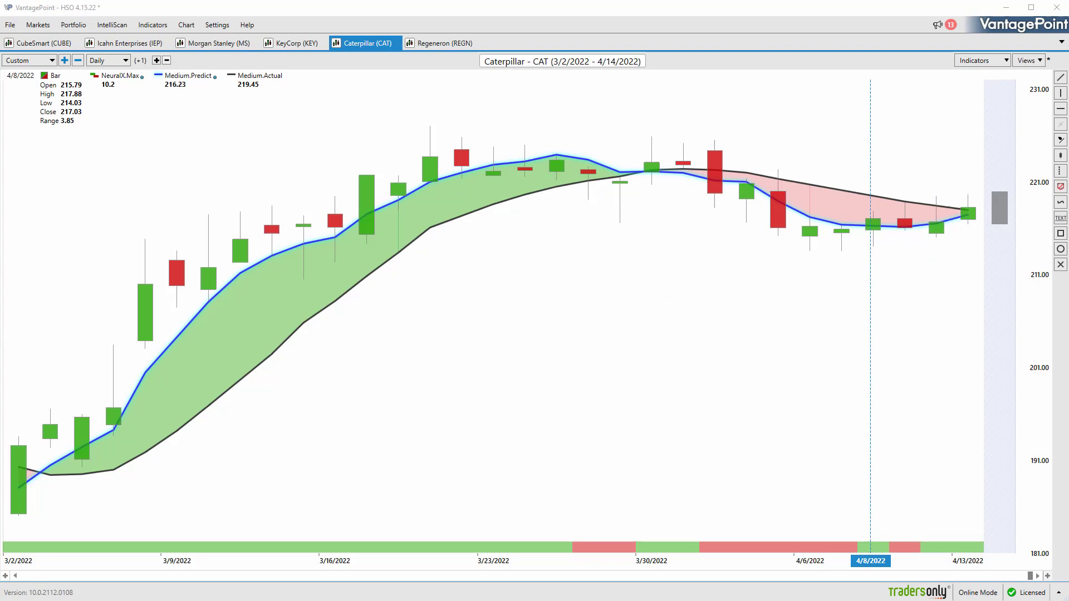
Draw a forward arrow above the early April neural index, circle the 3/30 to 3/31 crossover, trace the March rise with an arrow, and clear the ink
drag(695, 517, 814, 524)
mouse_move(654, 166)
mouse_down()
mouse_move(663, 187)
mouse_move(699, 175)
mouse_up()
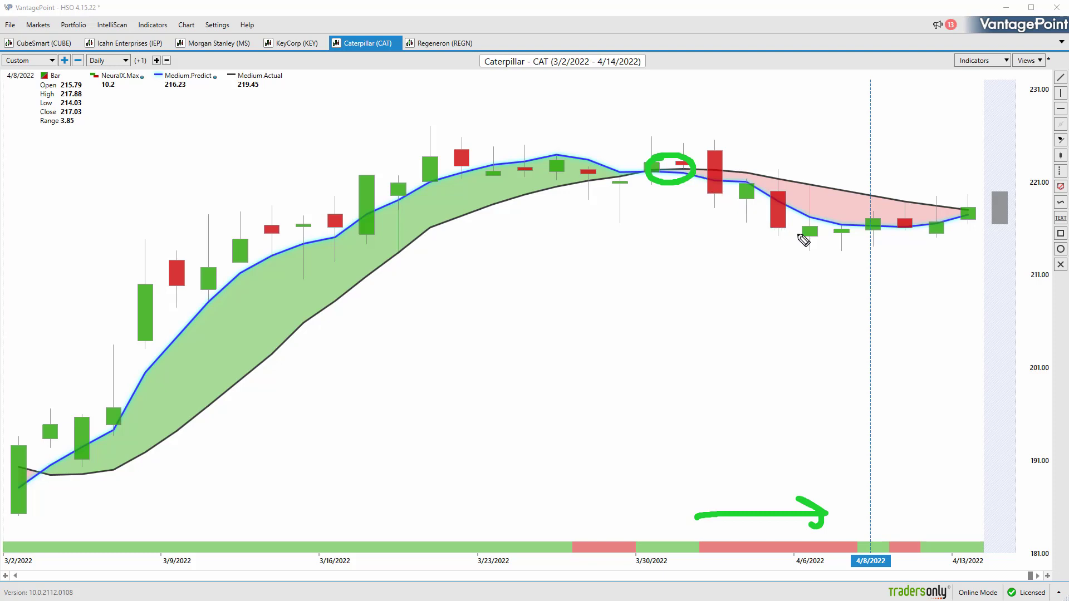
mouse_move(112, 372)
mouse_down()
mouse_move(177, 322)
mouse_move(356, 254)
mouse_up()
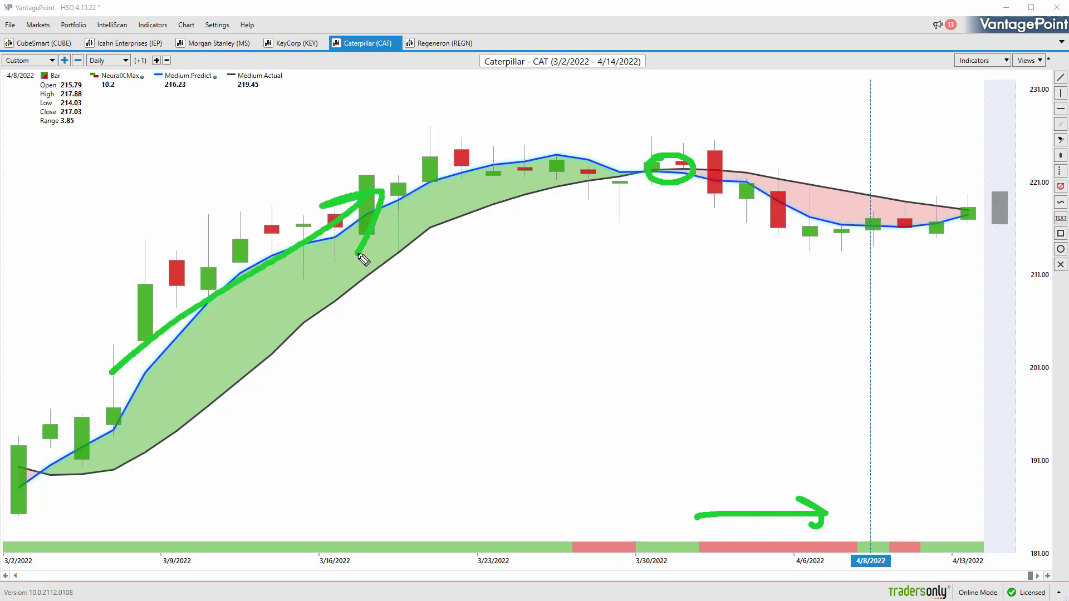
key(Escape)
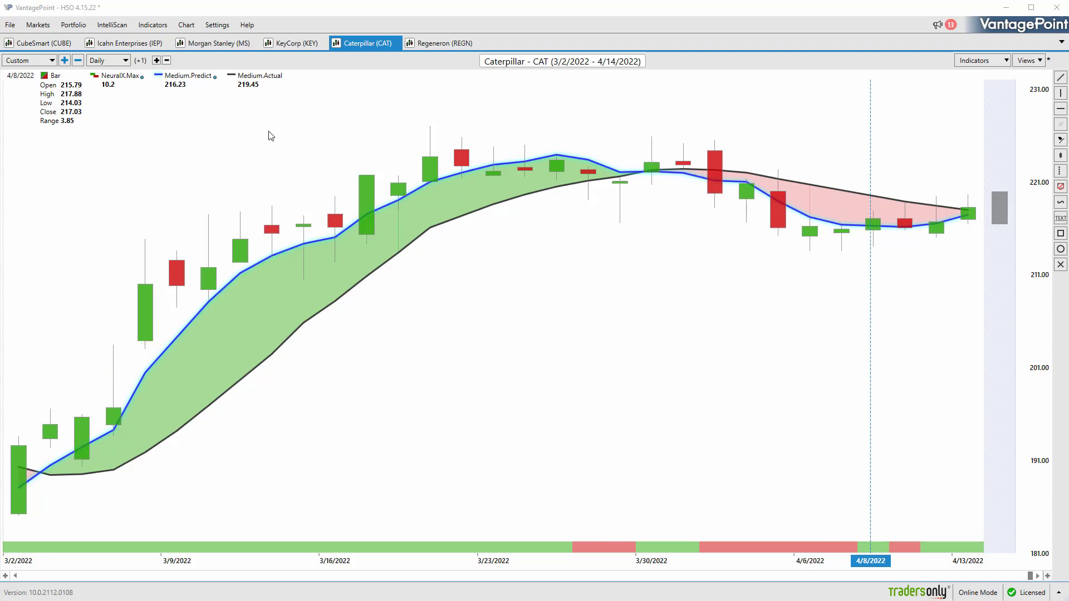
Open the Regeneron chart, circle the 3/25 to 4/7 stretch and the early March crossover with an upward arrow, and clear the ink
click(438, 46)
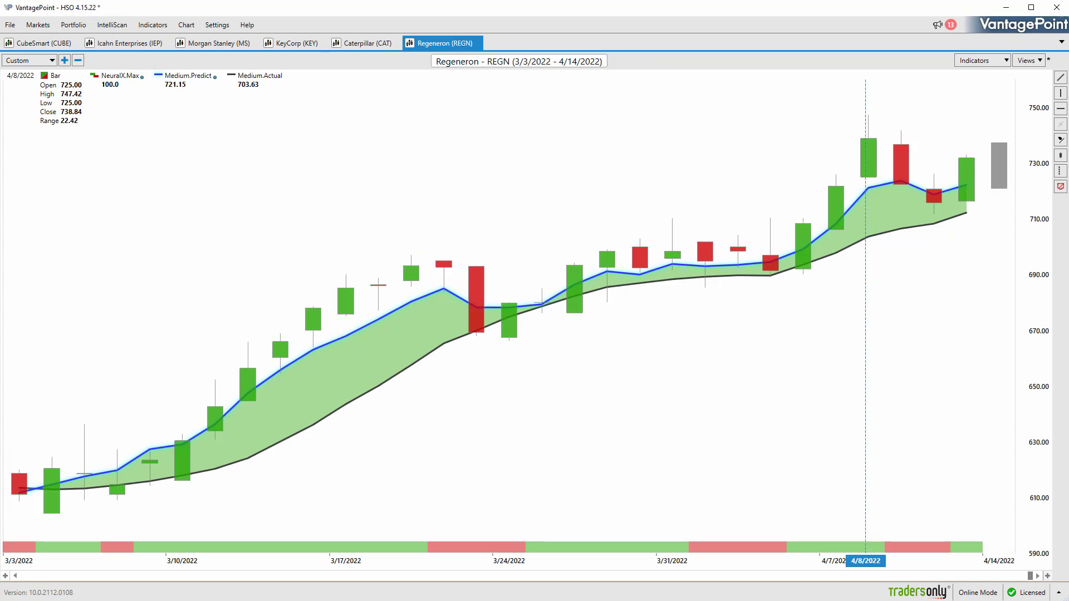
mouse_move(582, 229)
mouse_down()
mouse_move(869, 250)
mouse_move(612, 225)
mouse_up()
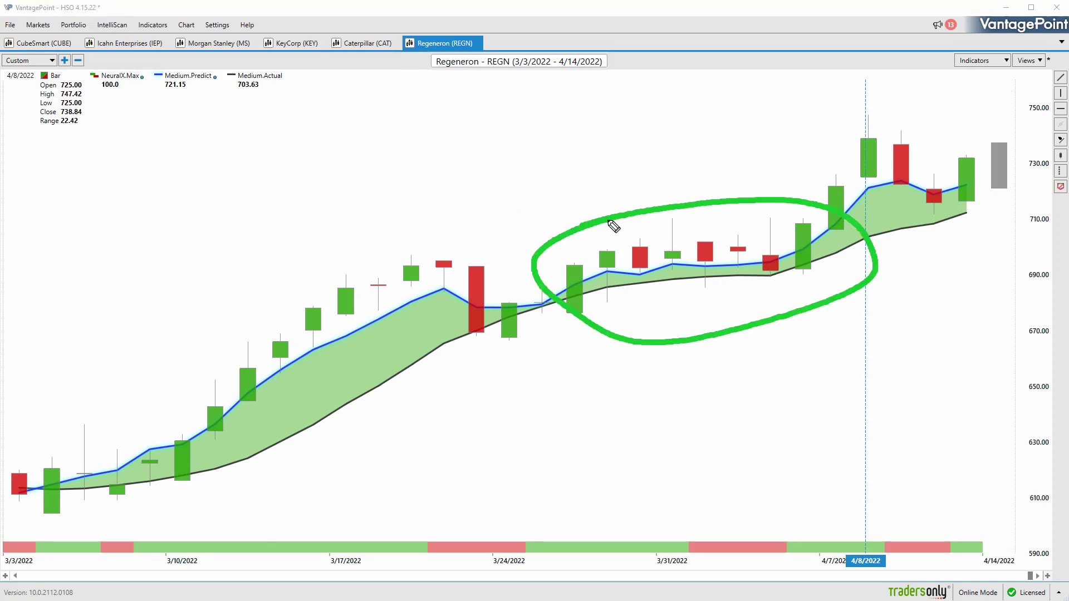
mouse_move(27, 480)
mouse_down()
mouse_move(78, 498)
mouse_move(22, 451)
mouse_move(102, 384)
mouse_move(79, 417)
mouse_up()
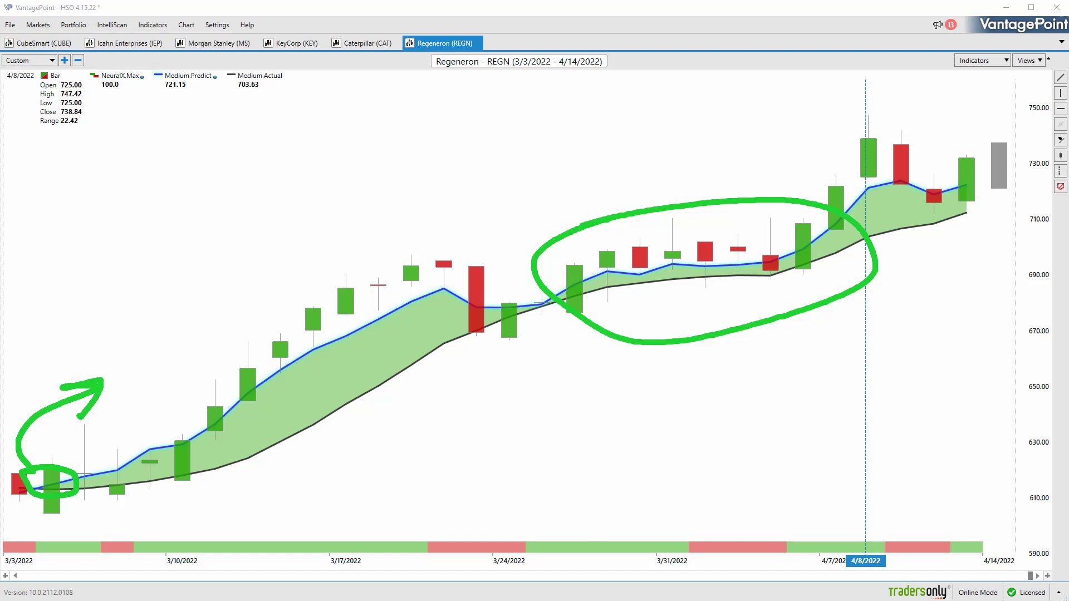
key(Escape)
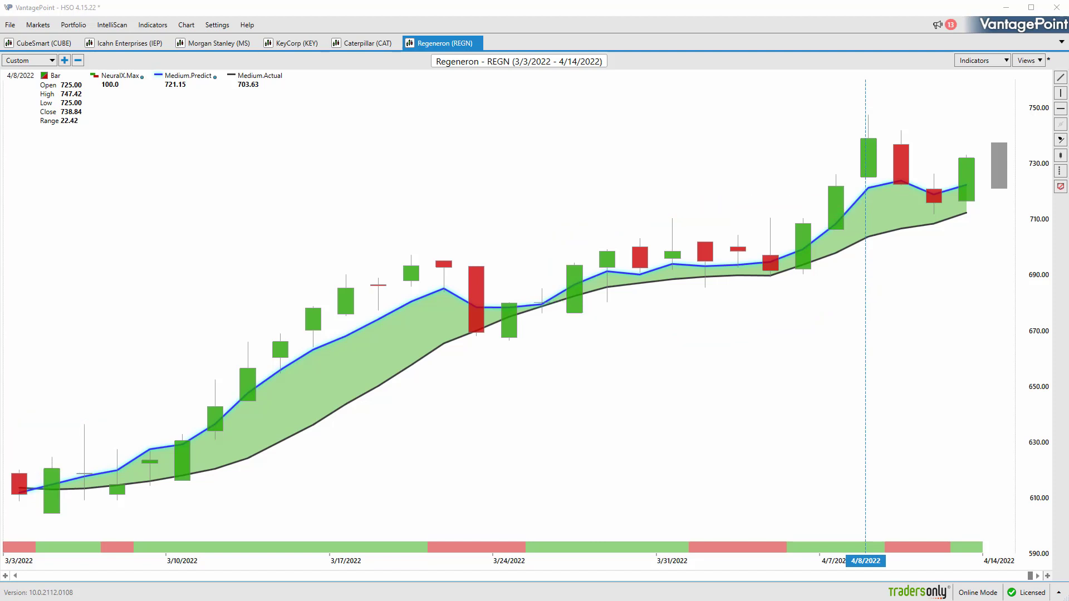
Circle the 3/4 crossover with an upward arrow, bracket 3/24 to 4/7 with curved strokes around a rising arrow, and clear the ink
mouse_move(52, 478)
mouse_down()
mouse_move(102, 398)
mouse_move(89, 427)
mouse_up()
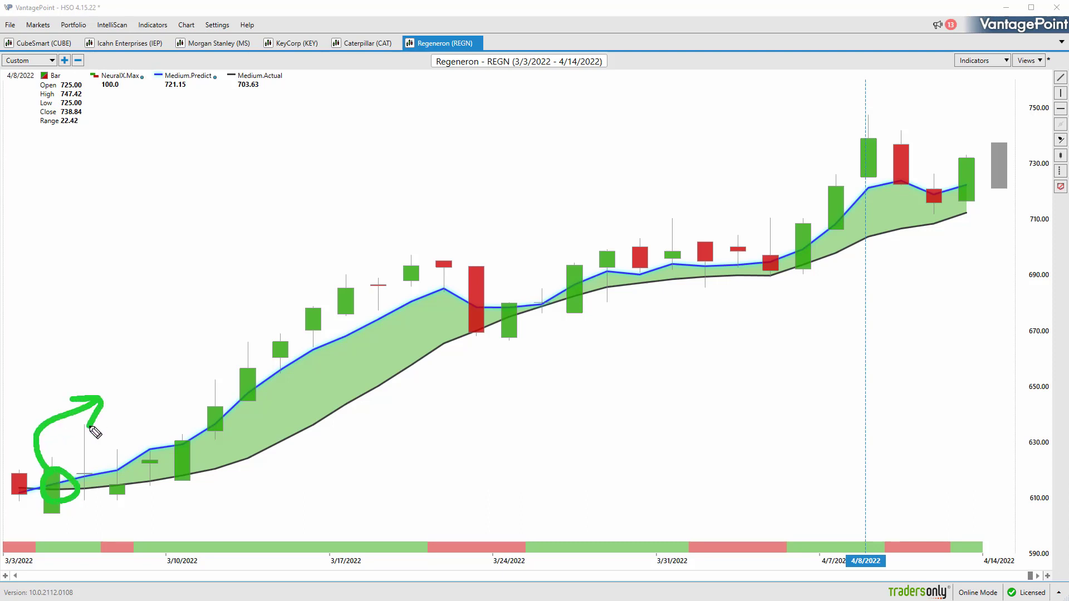
drag(542, 204, 525, 328)
drag(808, 165, 846, 278)
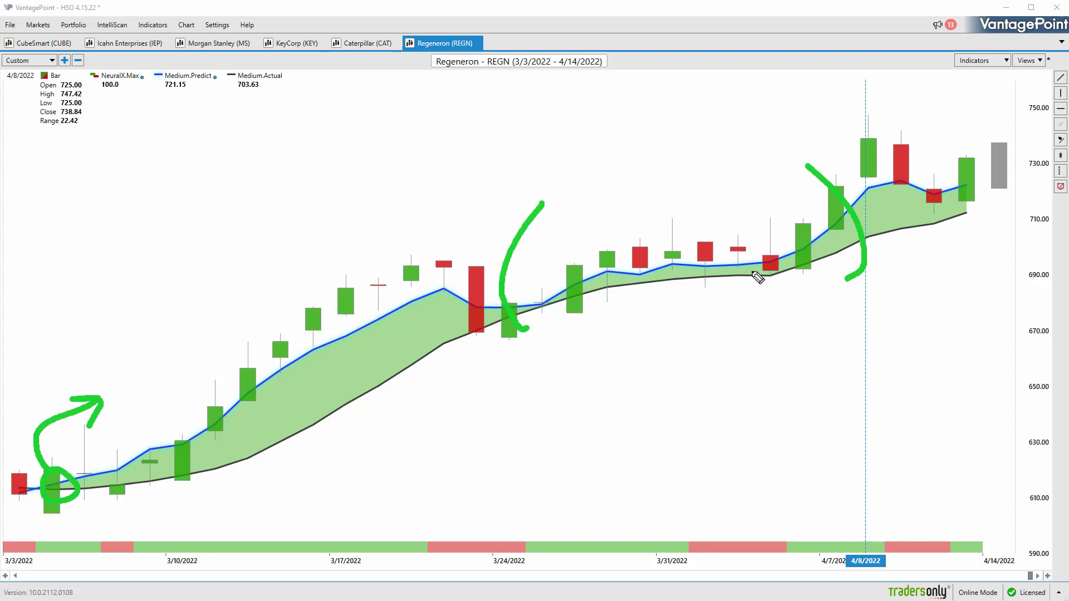
mouse_move(567, 240)
mouse_down()
mouse_move(746, 206)
mouse_move(736, 230)
mouse_up()
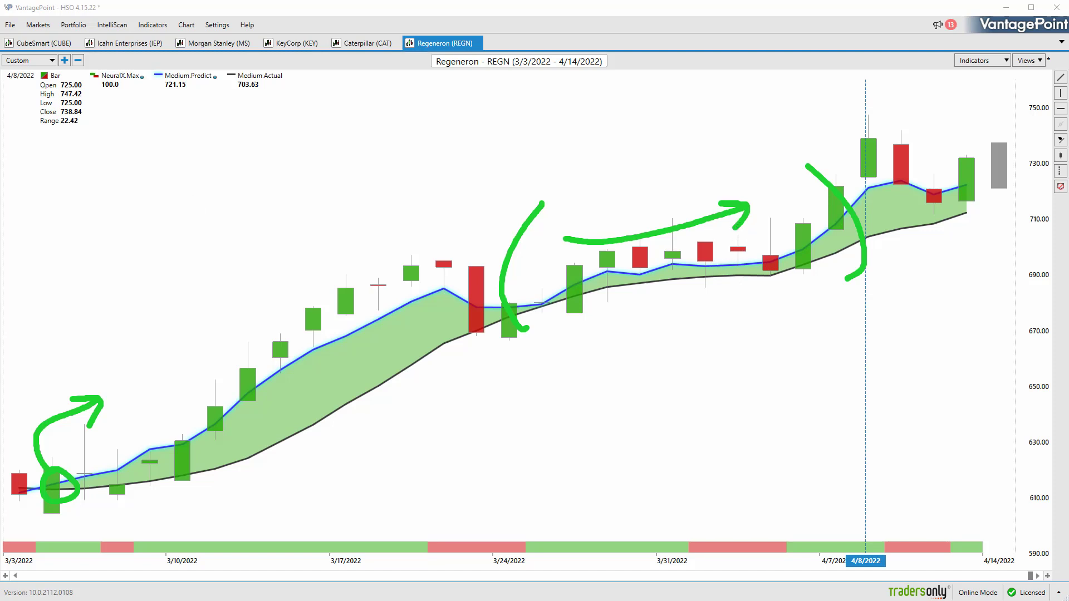
key(Escape)
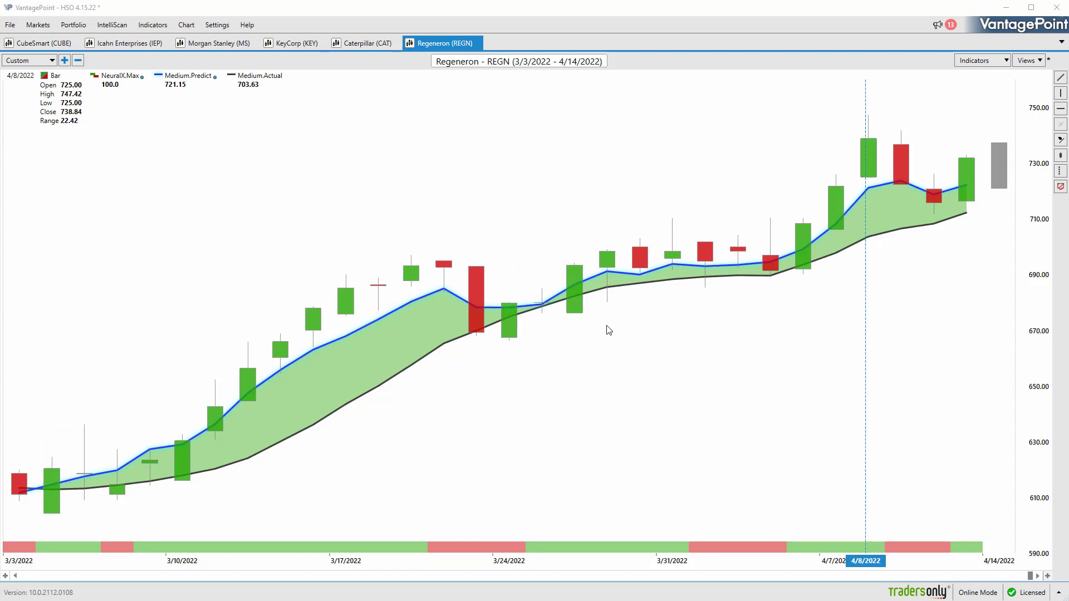
Show Regeneron's predicted highs and lows, and measure the gain with a trend line between the 3/7 and 4/13 candles
click(617, 313)
key(F3)
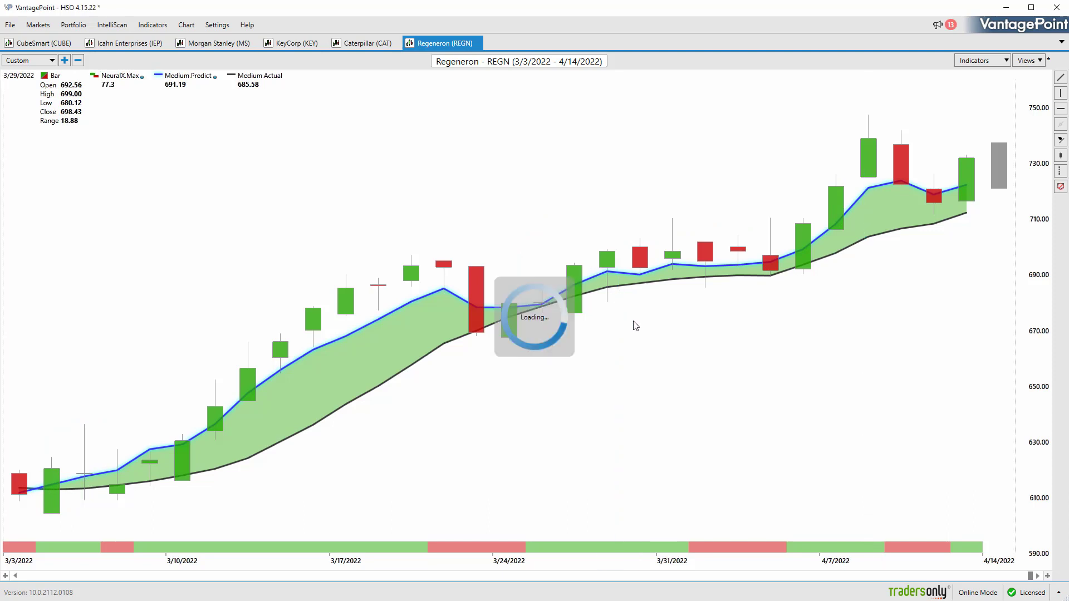
click(1060, 80)
drag(965, 180, 130, 287)
right_click(118, 471)
click(132, 479)
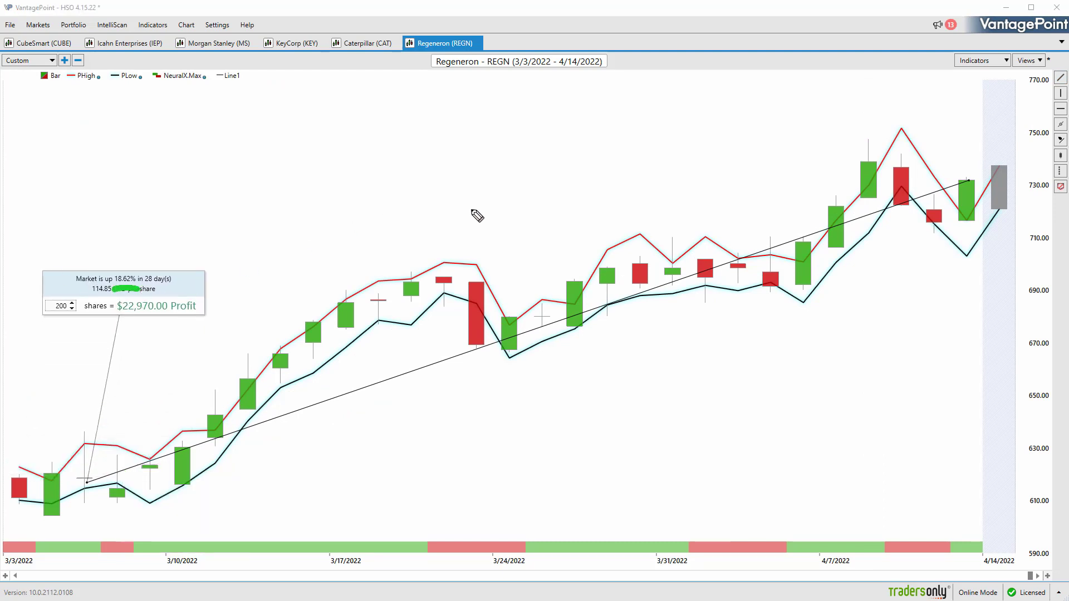
Draw a rising arrow under the candles, tick CubeSmart, Icahn, Caterpillar and Regeneron, strike downward through Morgan Stanley and KeyCorp, and clear the ink
mouse_move(305, 473)
mouse_down()
mouse_move(769, 333)
mouse_move(927, 245)
mouse_move(912, 269)
mouse_up()
drag(351, 17, 379, 6)
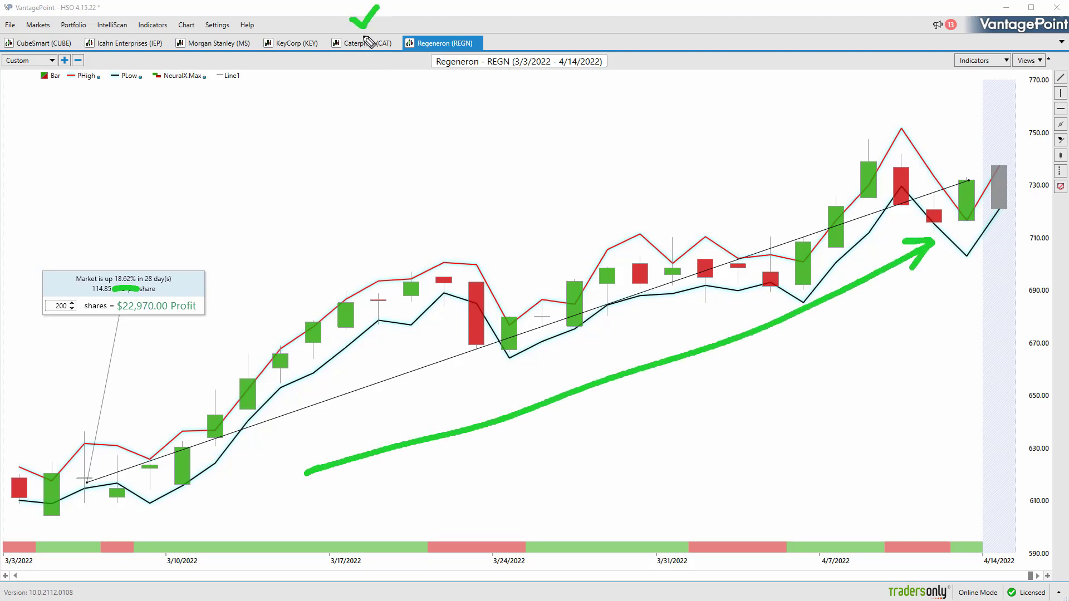
drag(197, 27, 242, 50)
drag(270, 25, 309, 57)
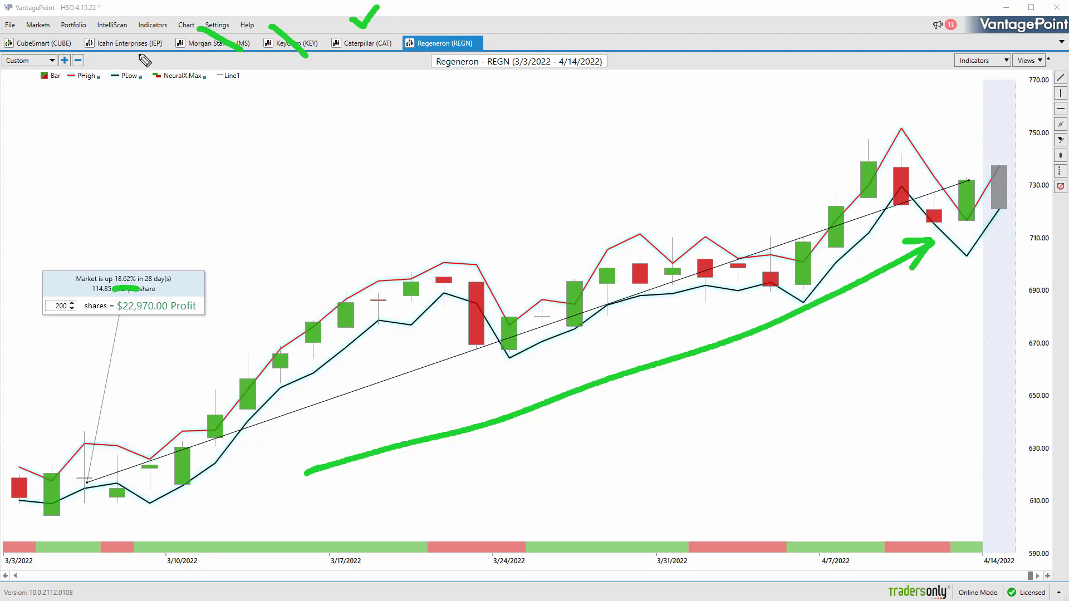
mouse_move(30, 53)
mouse_down()
mouse_move(44, 60)
mouse_move(70, 33)
mouse_move(146, 40)
mouse_up()
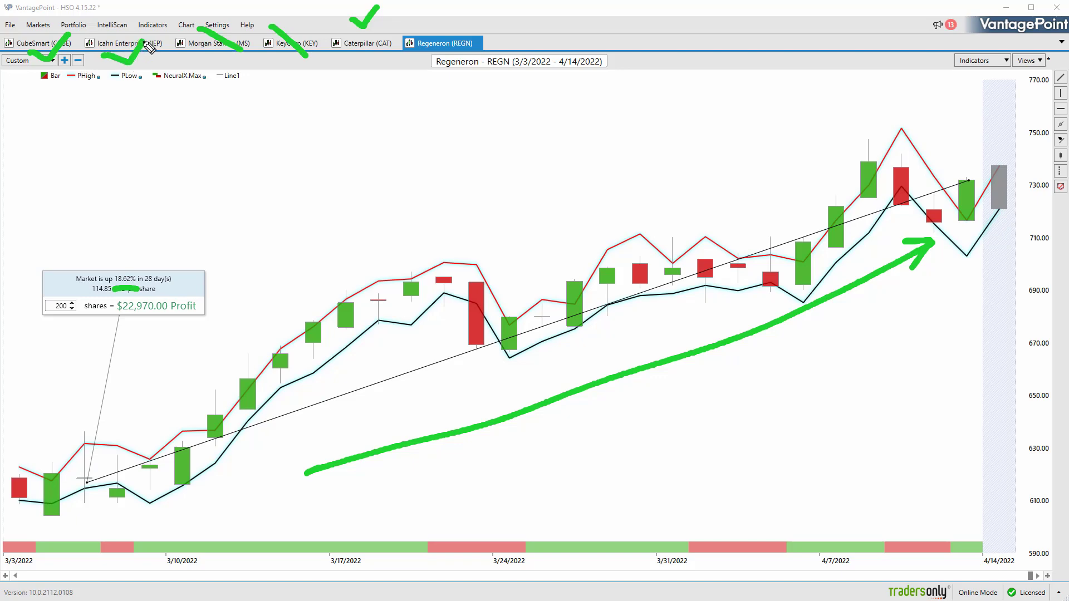
drag(426, 54, 454, 32)
key(Escape)
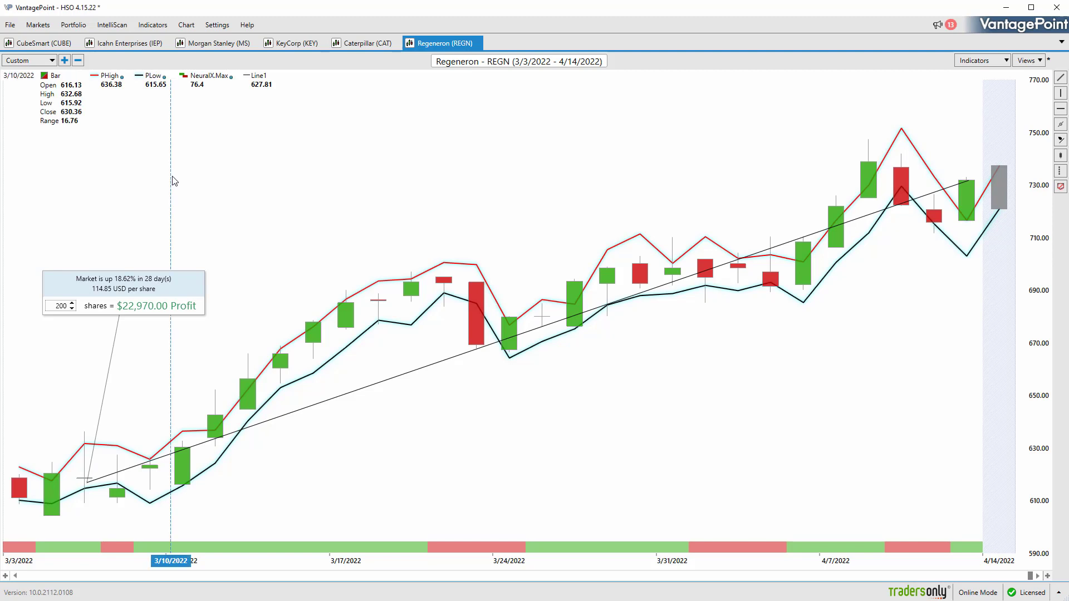
Return to the Medium.Predict and Medium.Actual view, and move the profit callout above the early March candles
key(ctrl+1)
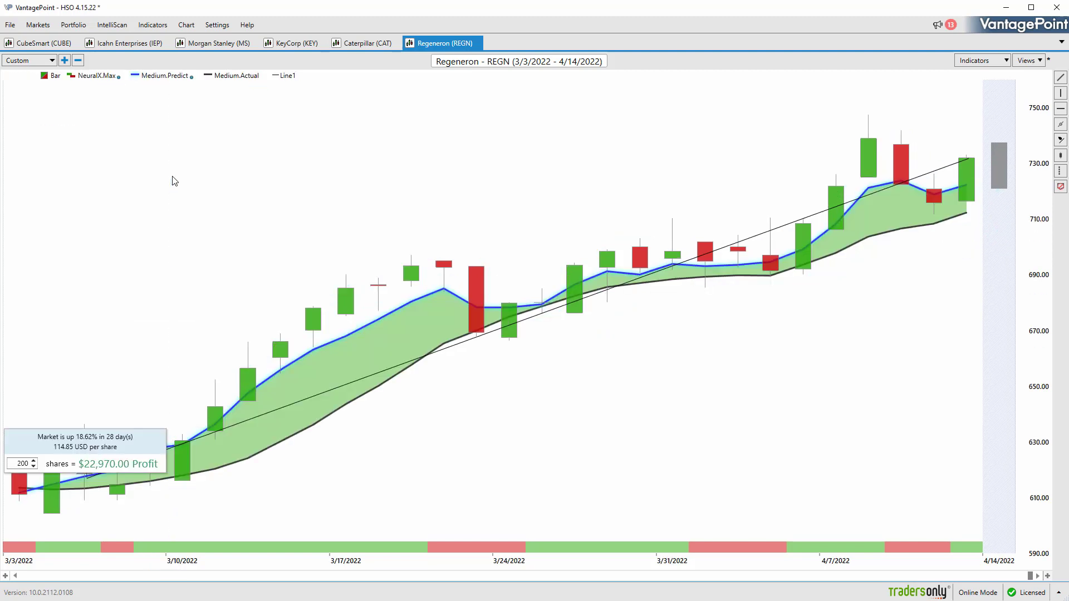
drag(82, 472, 120, 273)
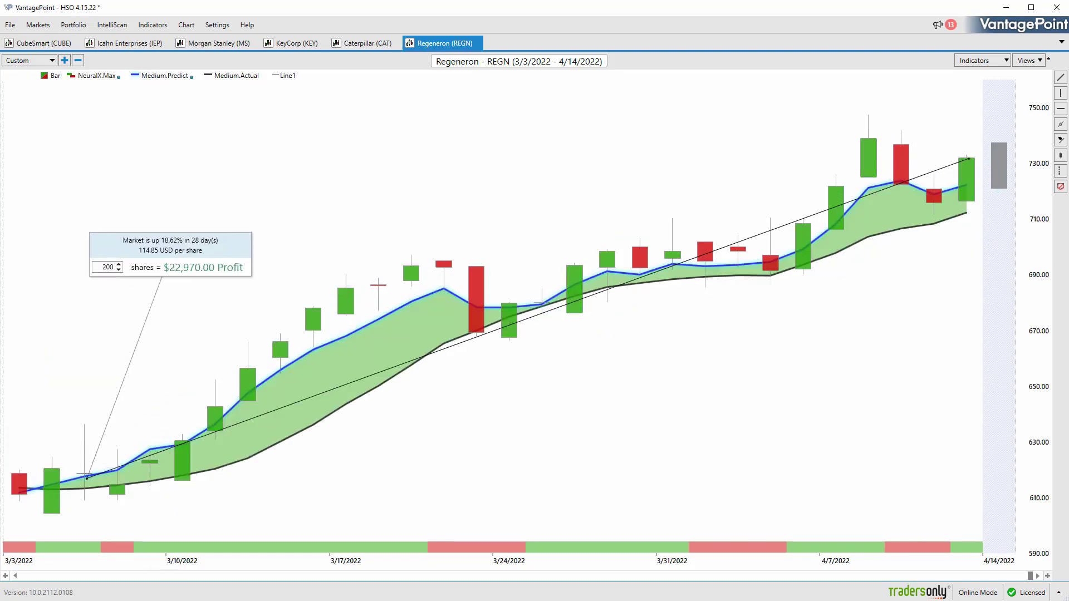
Draw an upward arrow from the early March crossover and another arrow towards the 4/8 candle
drag(32, 466, 106, 360)
mouse_move(68, 369)
mouse_down()
mouse_move(110, 360)
mouse_move(102, 399)
mouse_up()
mouse_move(782, 90)
mouse_down()
mouse_move(800, 85)
mouse_move(871, 142)
mouse_up()
mouse_move(854, 113)
mouse_down()
mouse_move(870, 140)
mouse_move(840, 151)
mouse_up()
Circle the IntelliScan name and mark a dot beneath each of the six chart names from CubeSmart to Regeneron
mouse_move(94, 17)
mouse_down()
mouse_move(93, 30)
mouse_move(131, 30)
mouse_move(122, 32)
mouse_up()
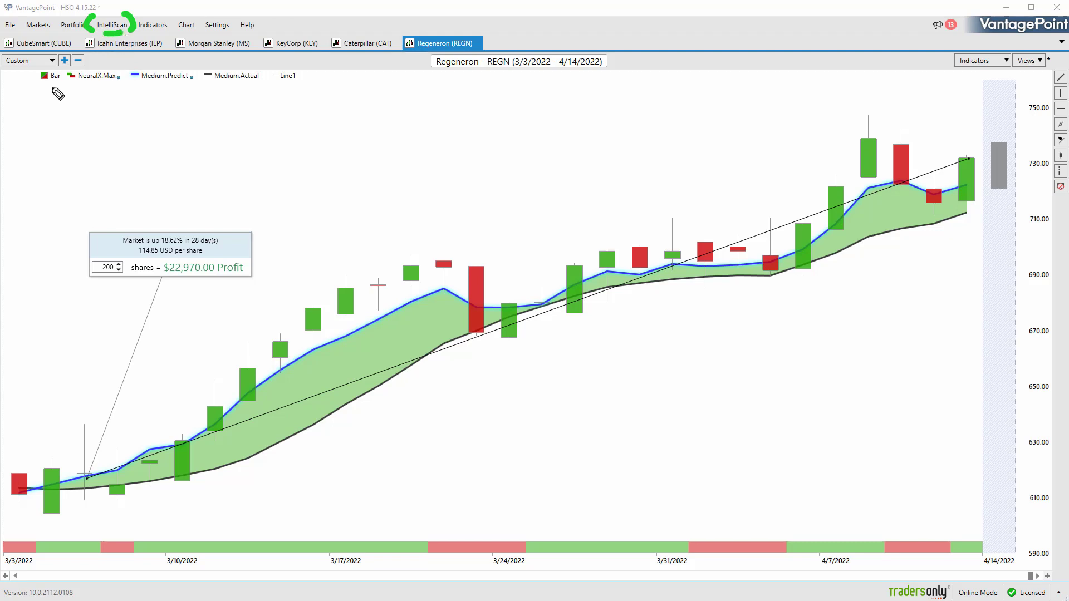
click(45, 51)
click(111, 53)
click(216, 53)
click(298, 55)
click(356, 56)
click(429, 56)
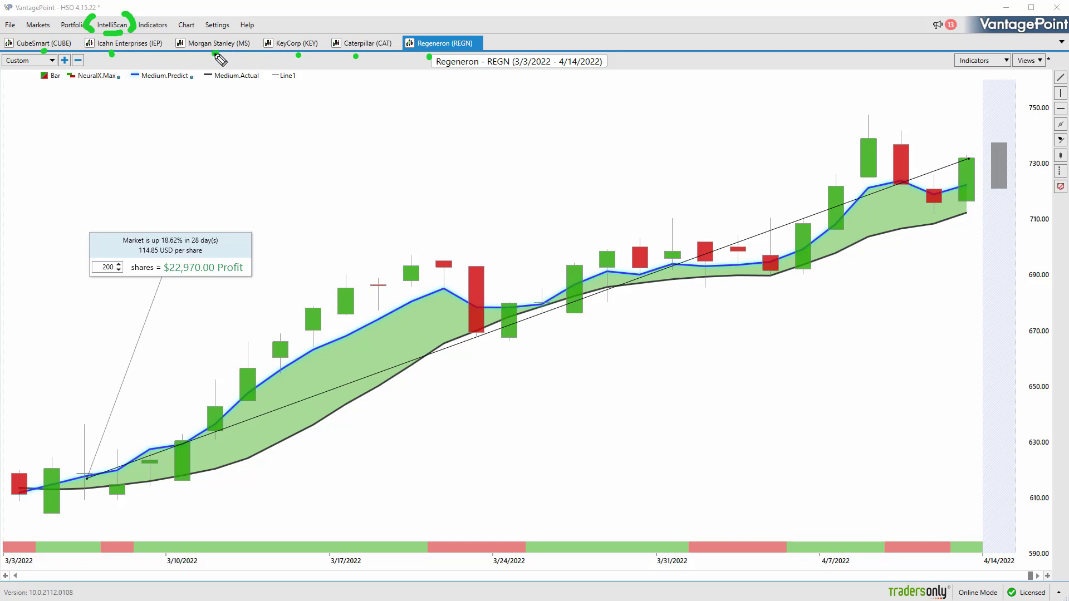
click(295, 55)
click(355, 57)
click(430, 56)
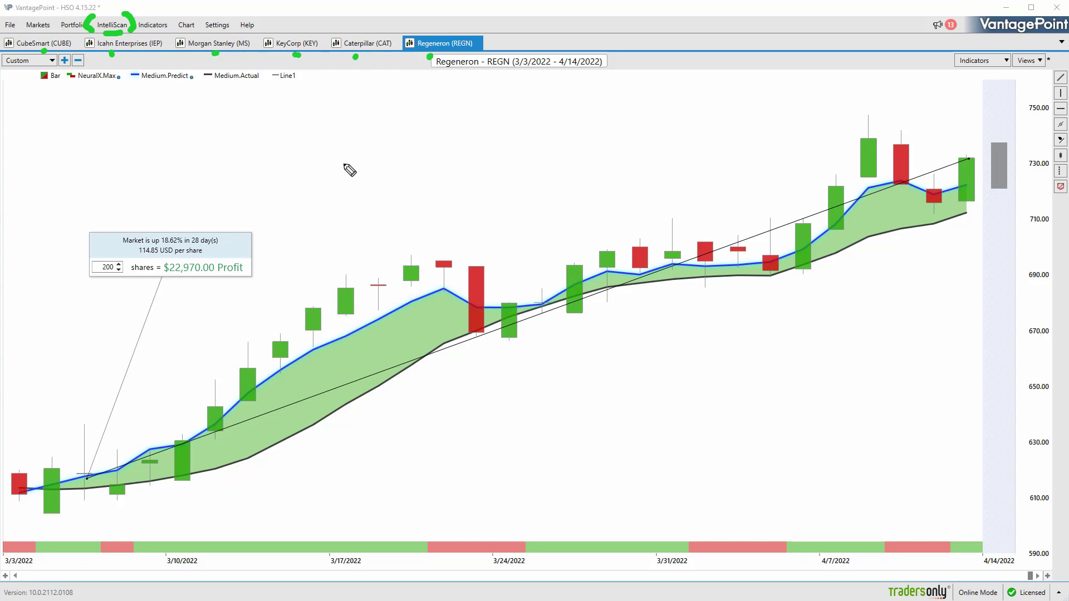